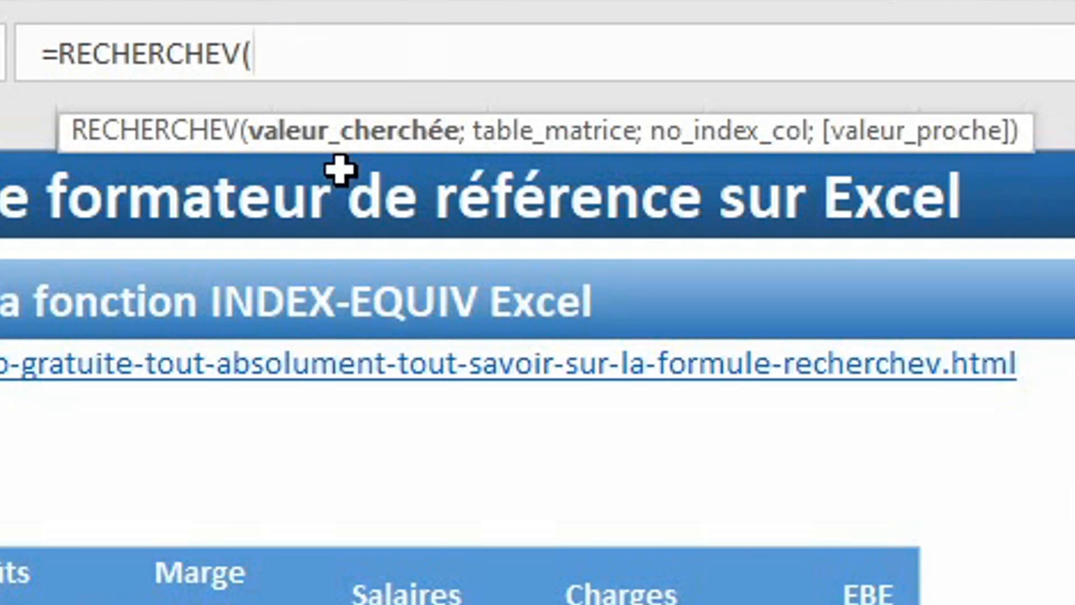
text("Mars")
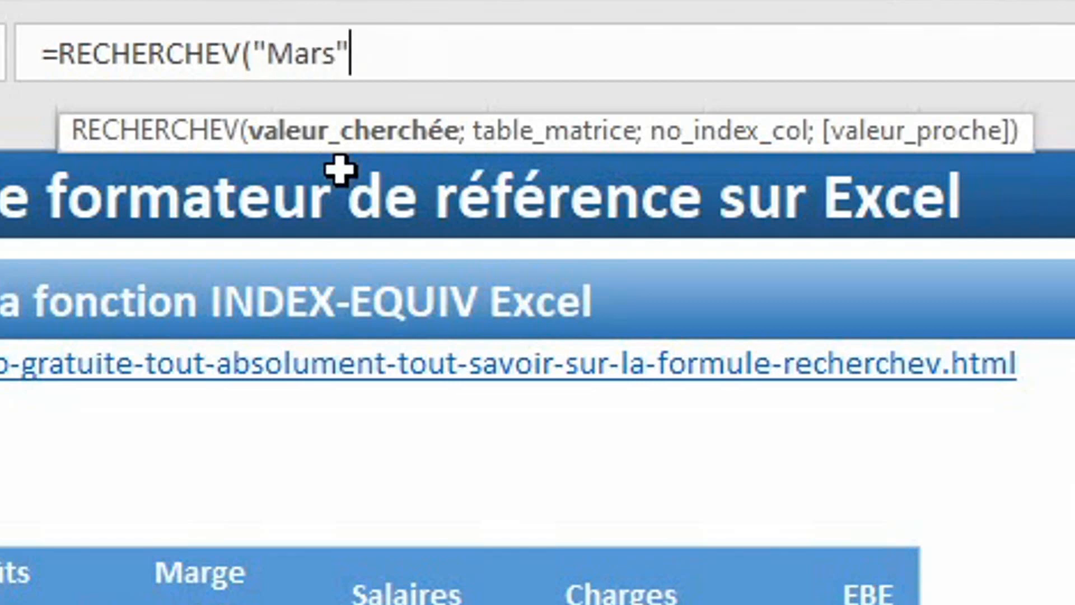
key(BackSpace)
key(BackSpace)
key(BackSpace)
key(BackSpace)
key(BackSpace)
key(BackSpace)
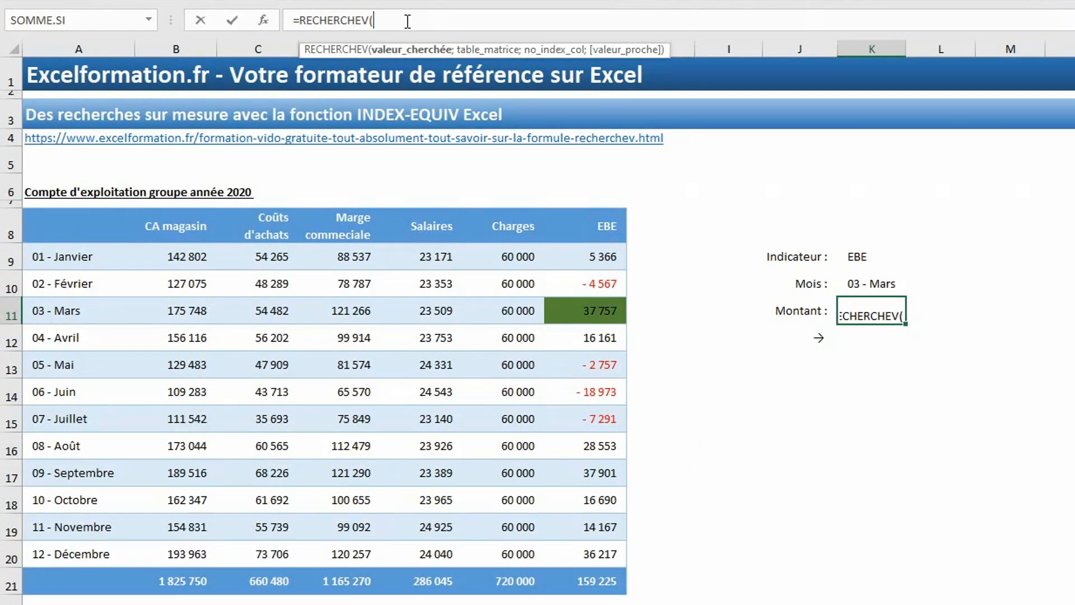
Complete the RECHERCHEV formula in K11 with lookup value K10, table A8:G21 and column index 7, omitting the match type
click(870, 287)
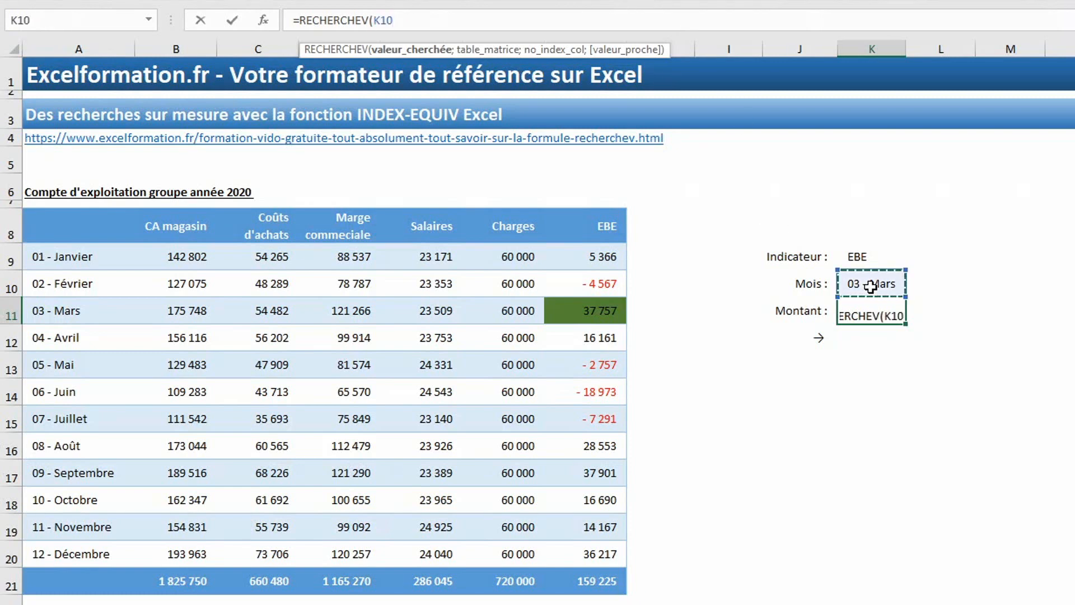
text(;)
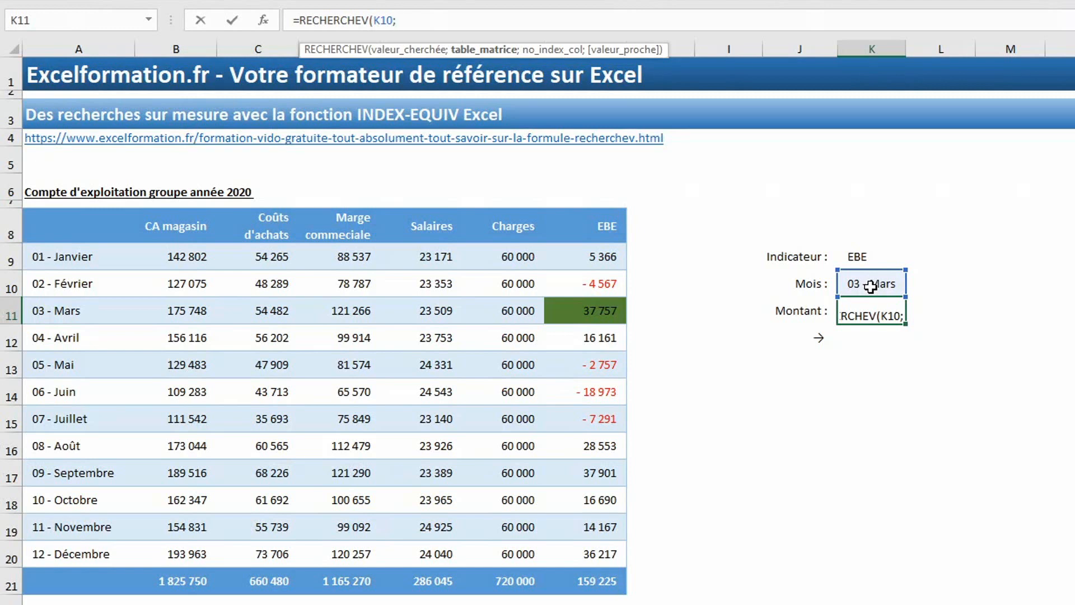
drag(78, 230, 587, 576)
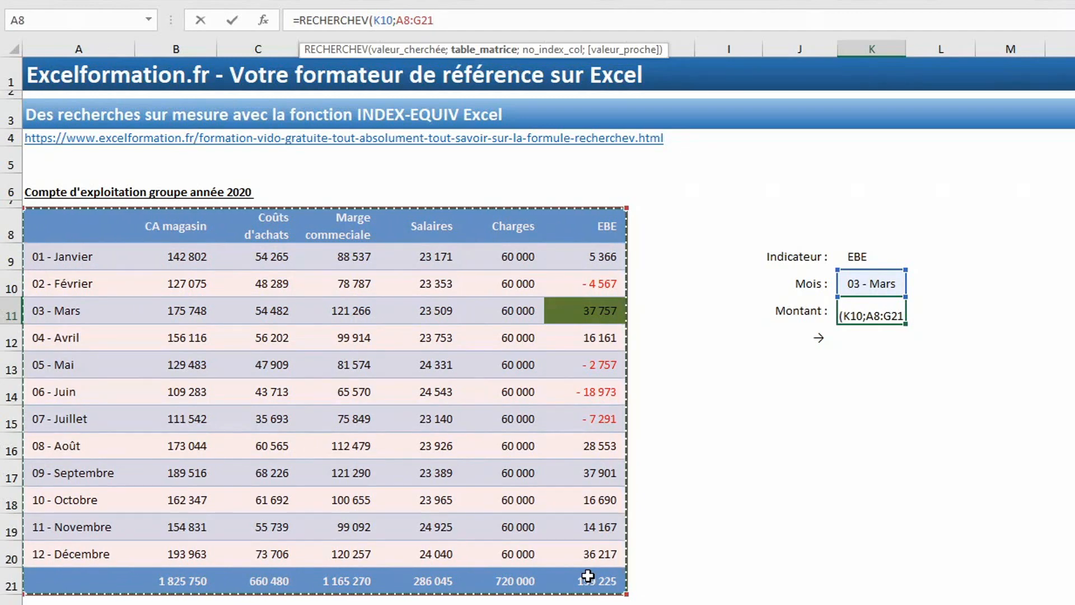
text(;)
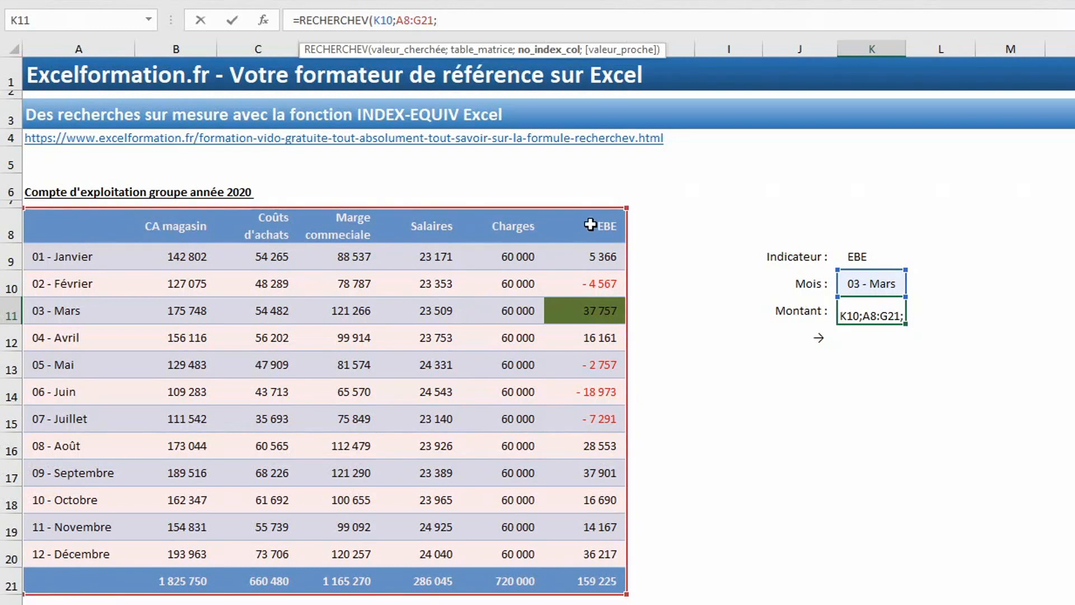
text(7)
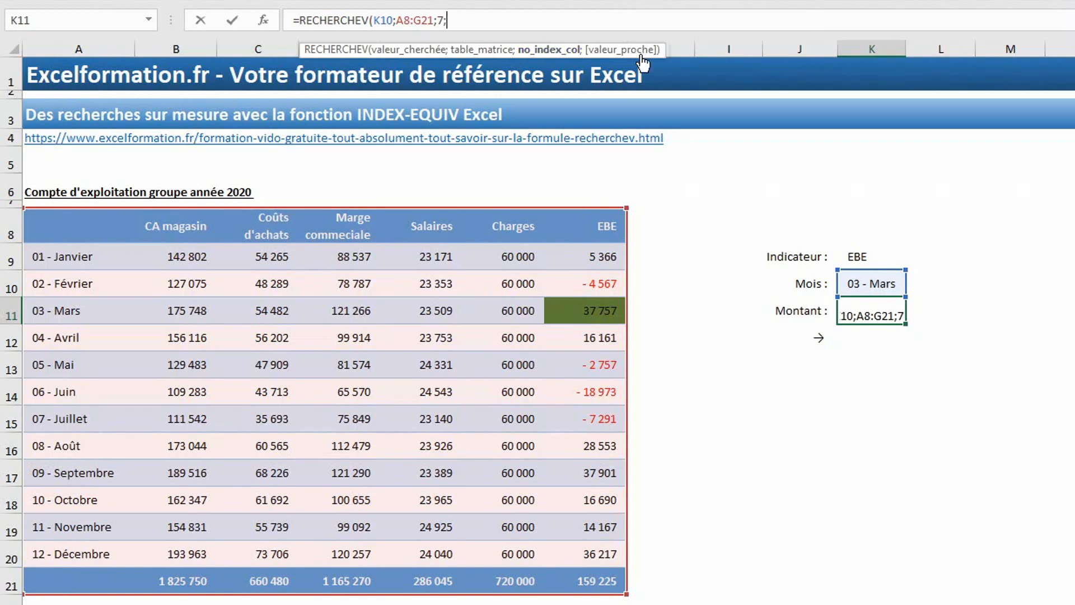
text(;)
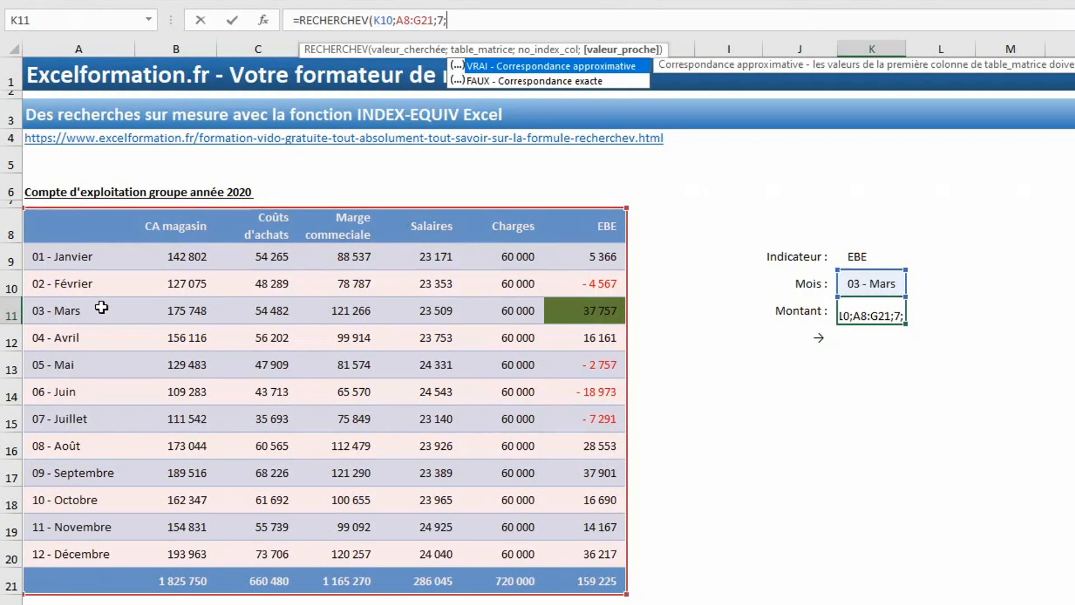
key(BackSpace)
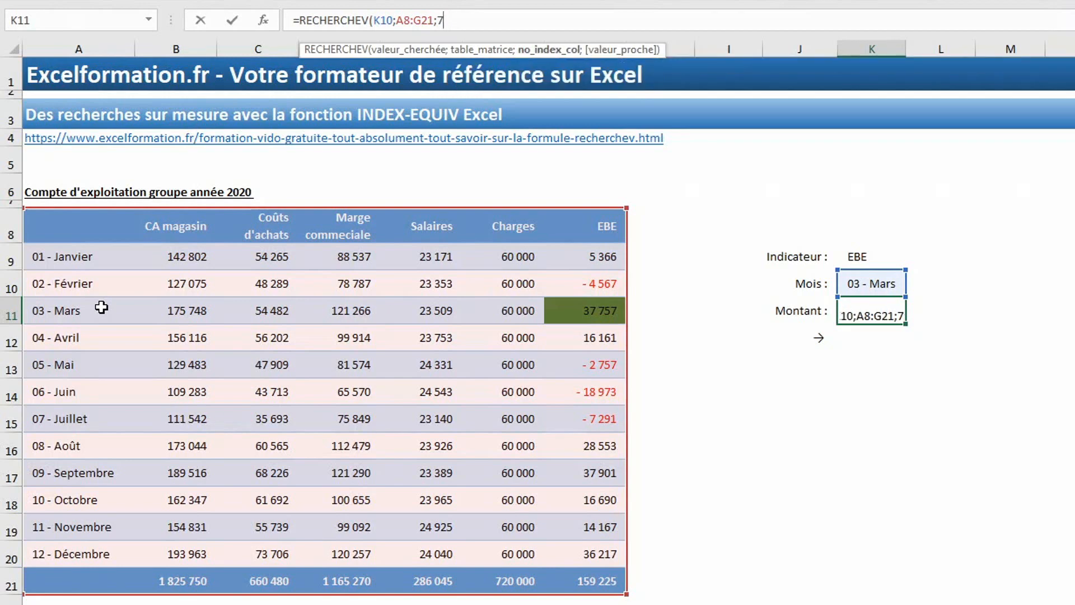
text())
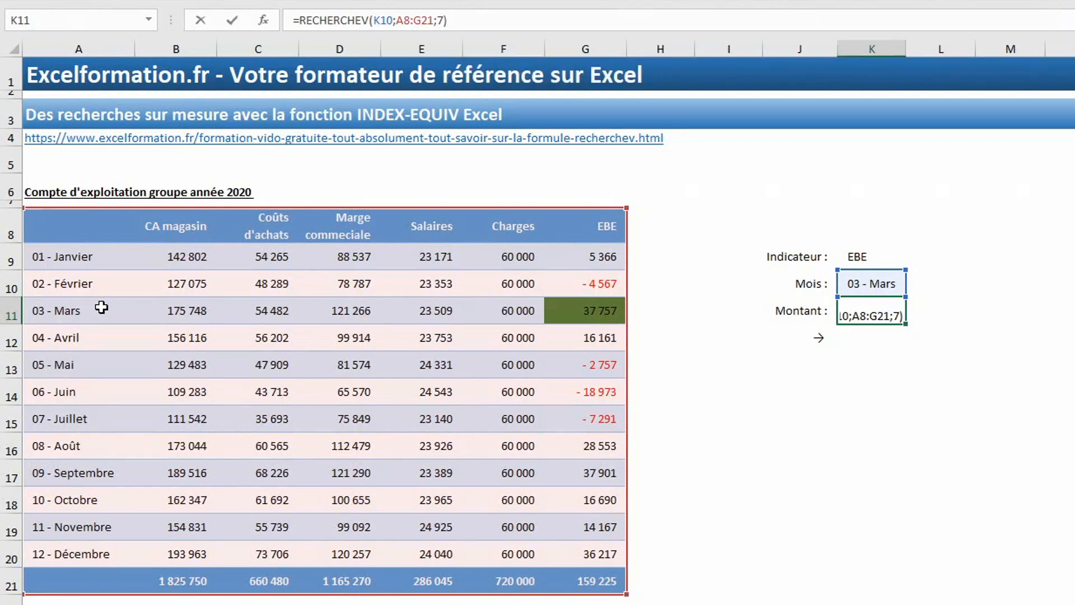
key(Return)
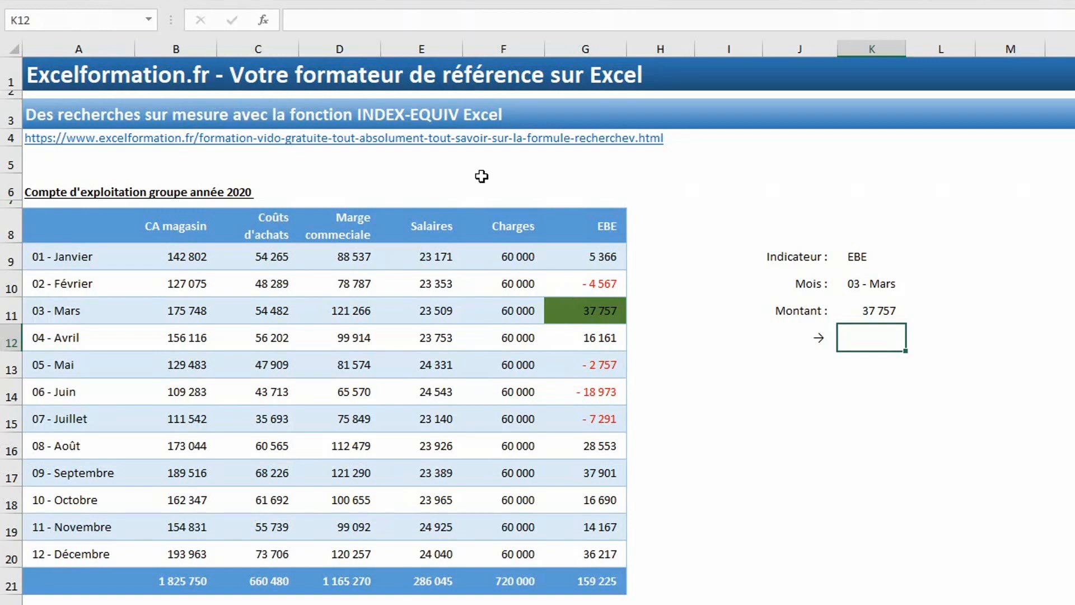
Insert a blank column before the Salaires column and undo the insertion
click(425, 44)
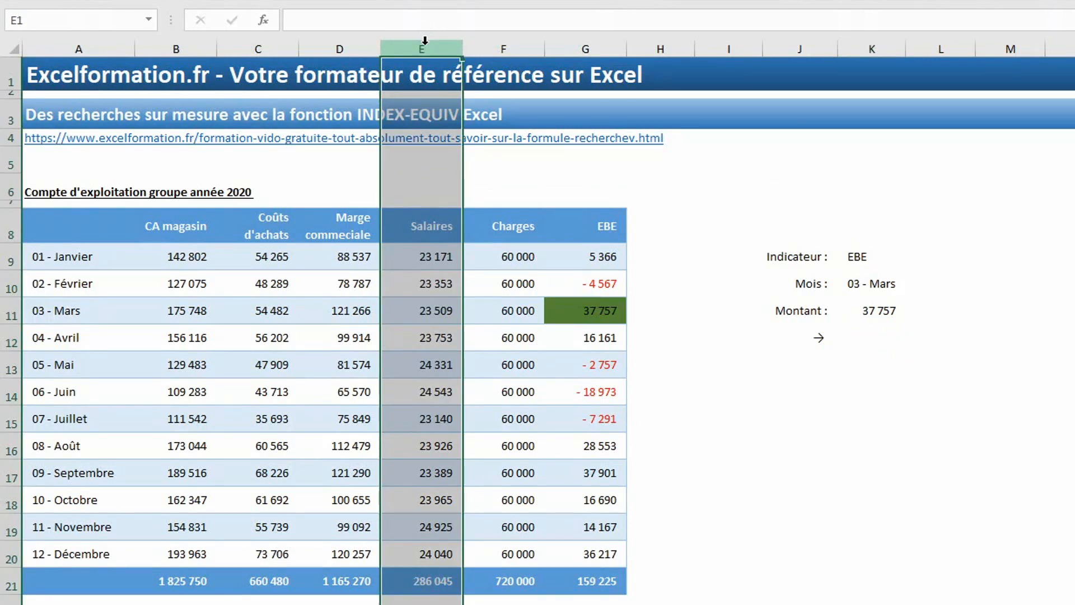
key(ctrl+plus)
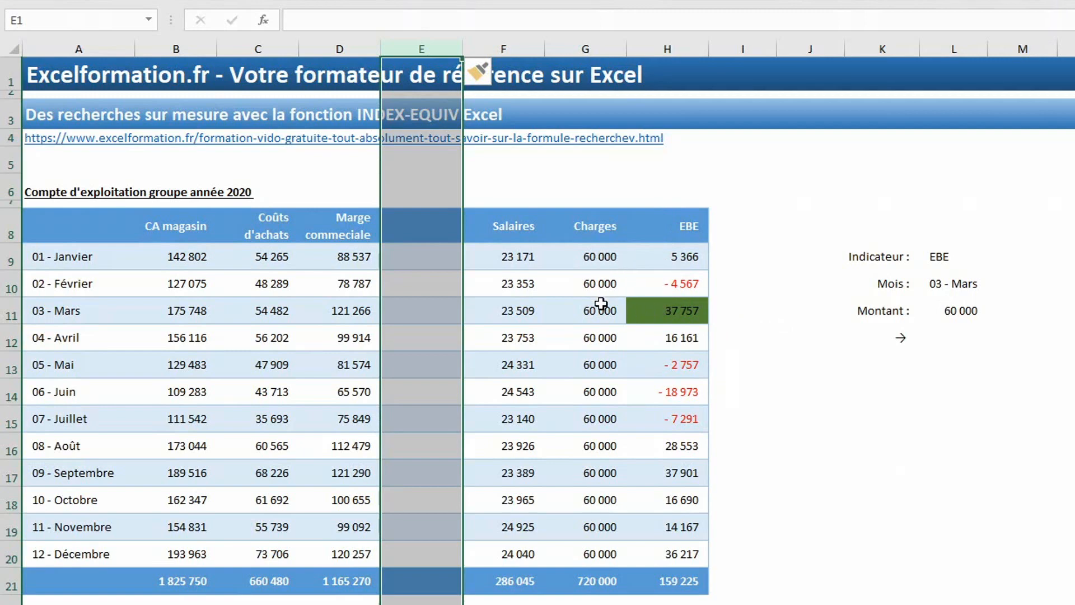
key(ctrl+z)
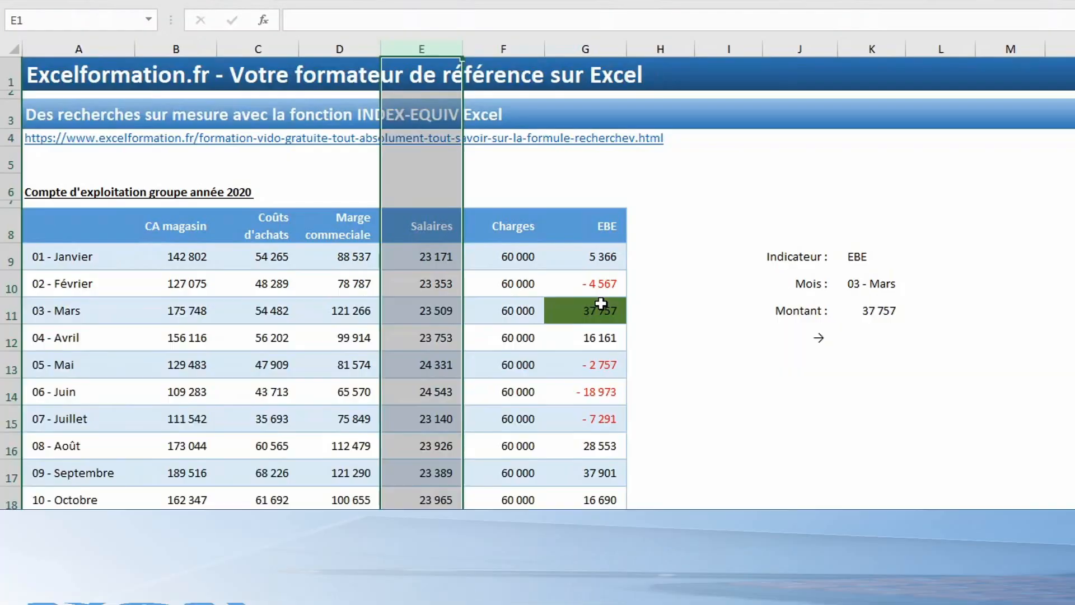
Enter an INDEX formula in K12 that returns row 3 of the EBE values in G9:G20
click(874, 339)
text(=index)
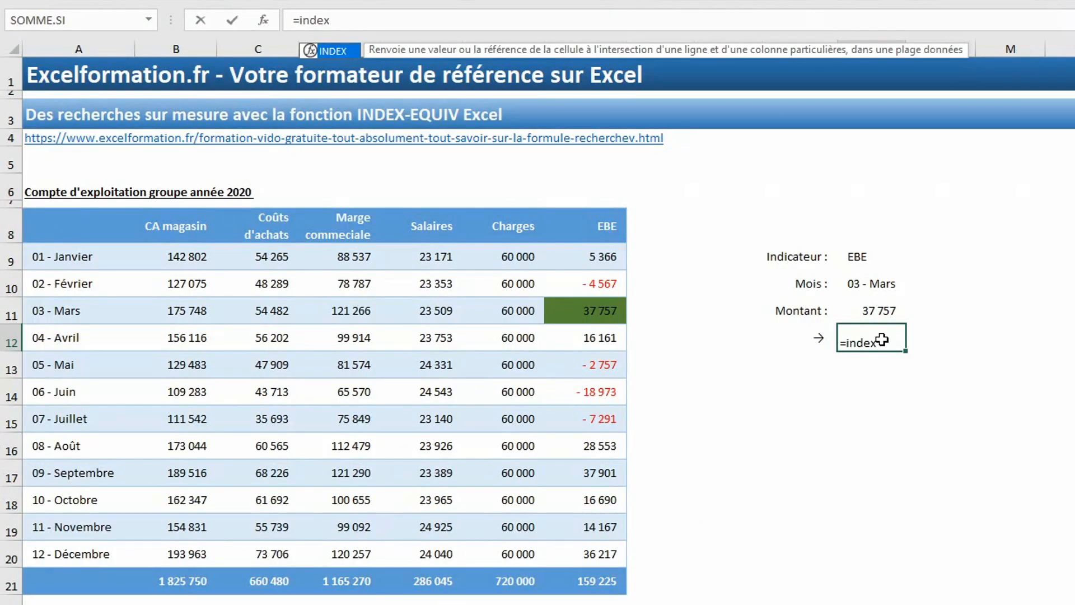
text(()
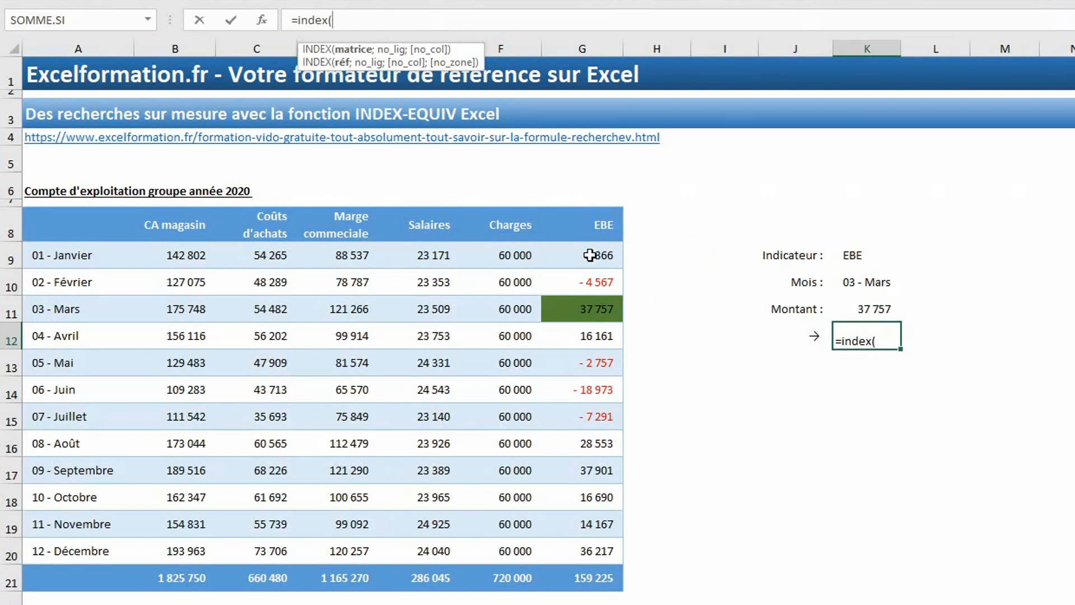
drag(590, 255, 587, 547)
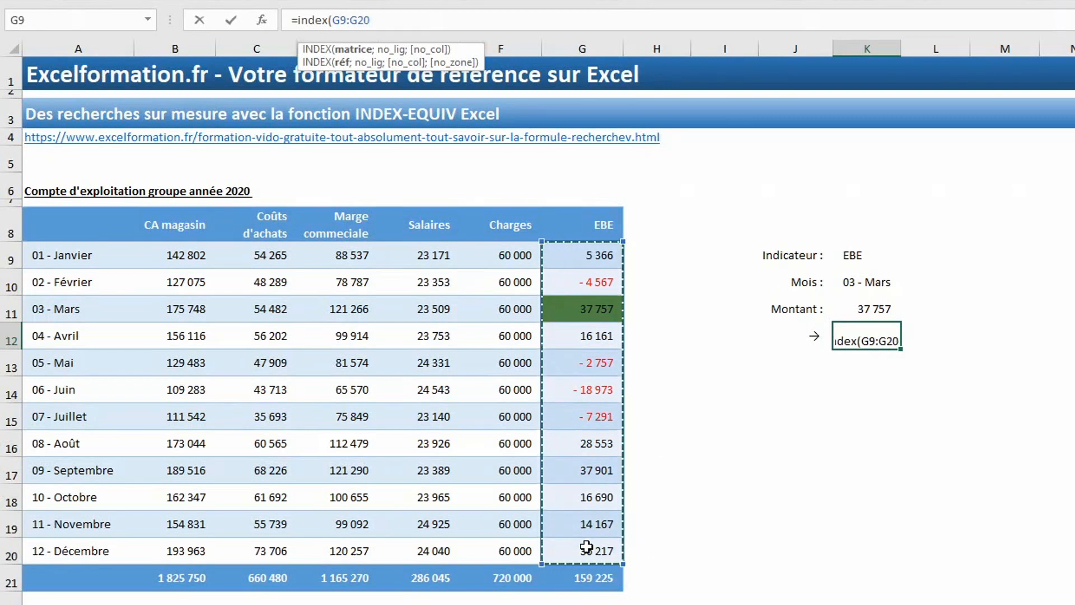
text(;)
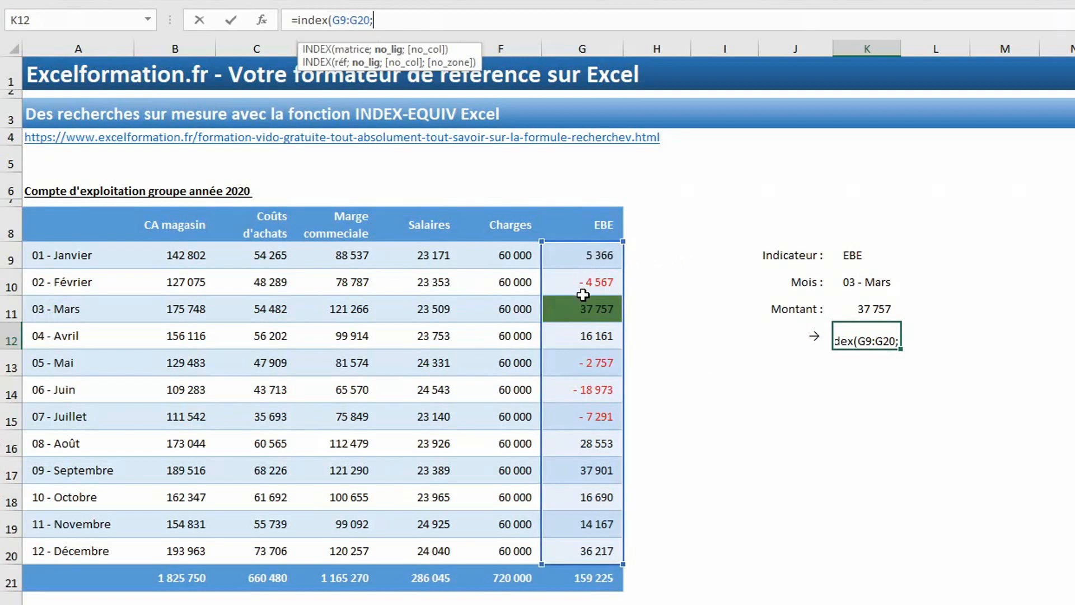
text(3))
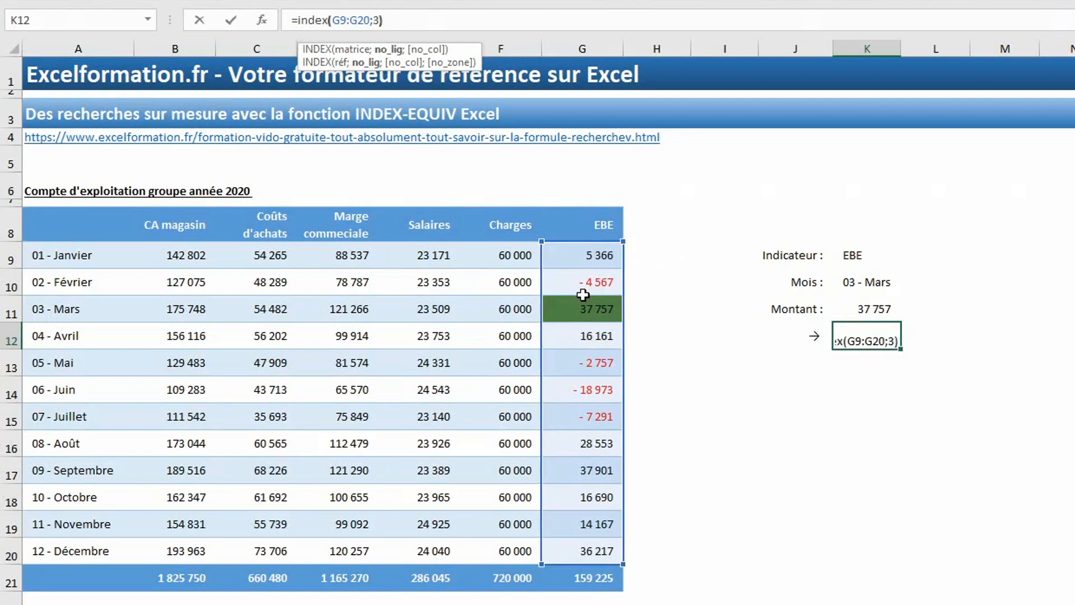
key(Return)
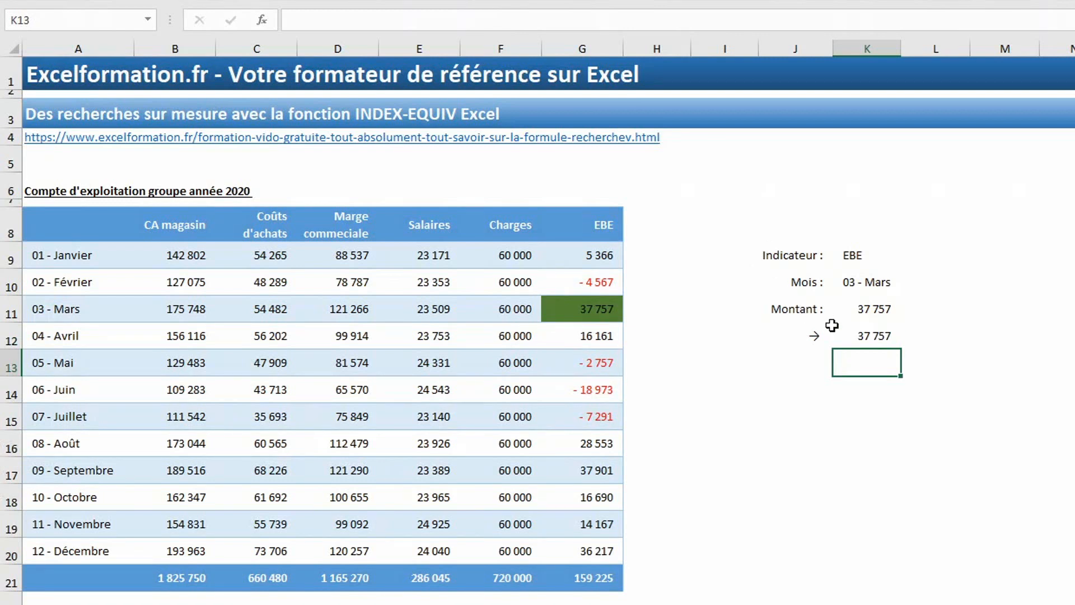
Replace the fixed row number in K12's INDEX formula with EQUIV(K10;A9:A20;0) for an exact match on the month
key(Up)
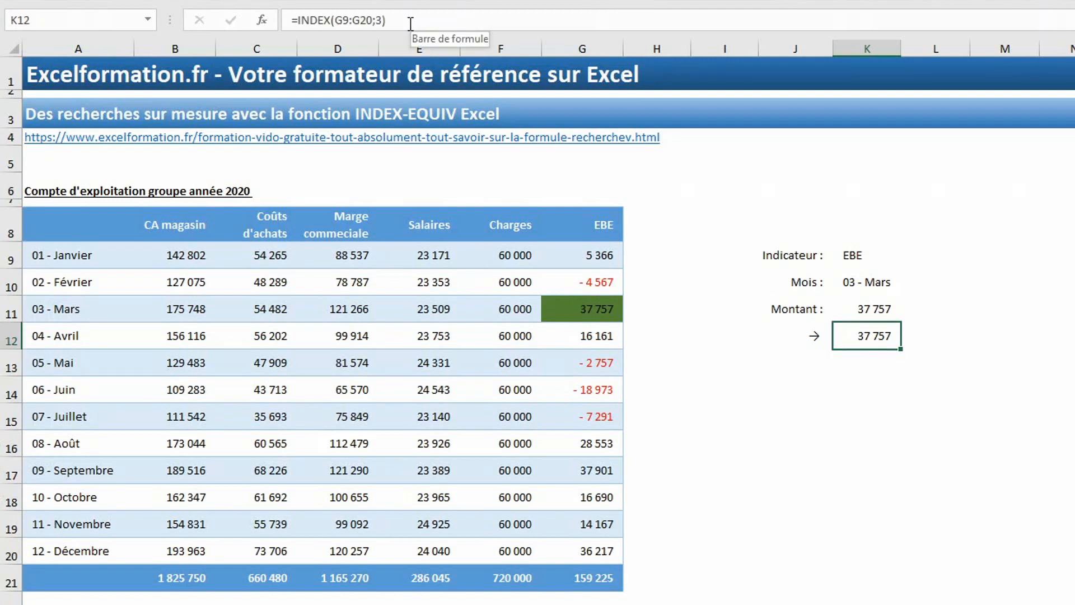
click(411, 22)
key(BackSpace)
key(BackSpace)
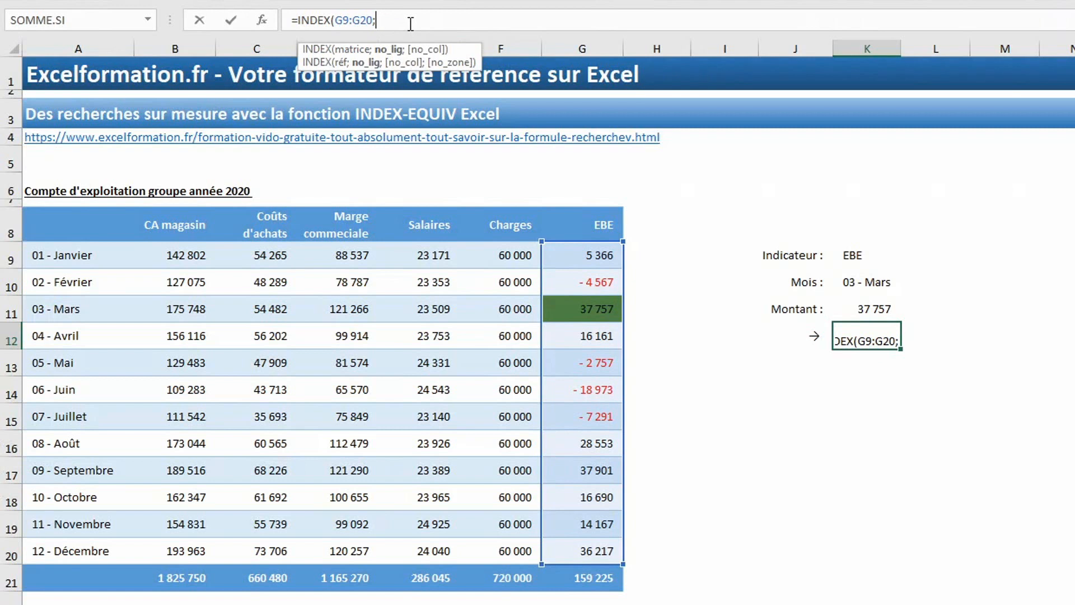
text(equiv()
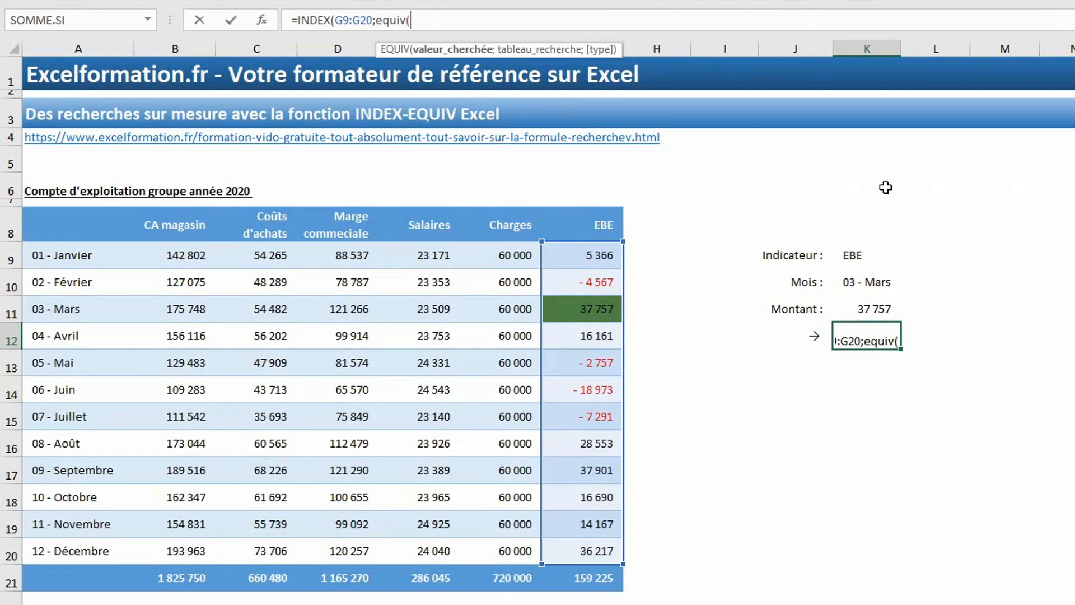
click(863, 283)
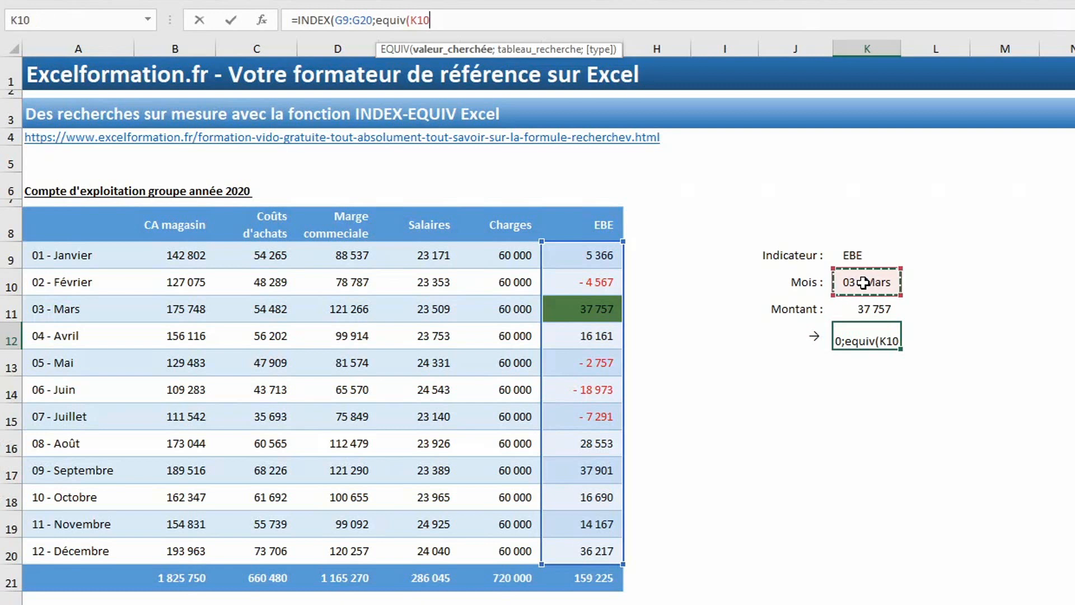
text(;)
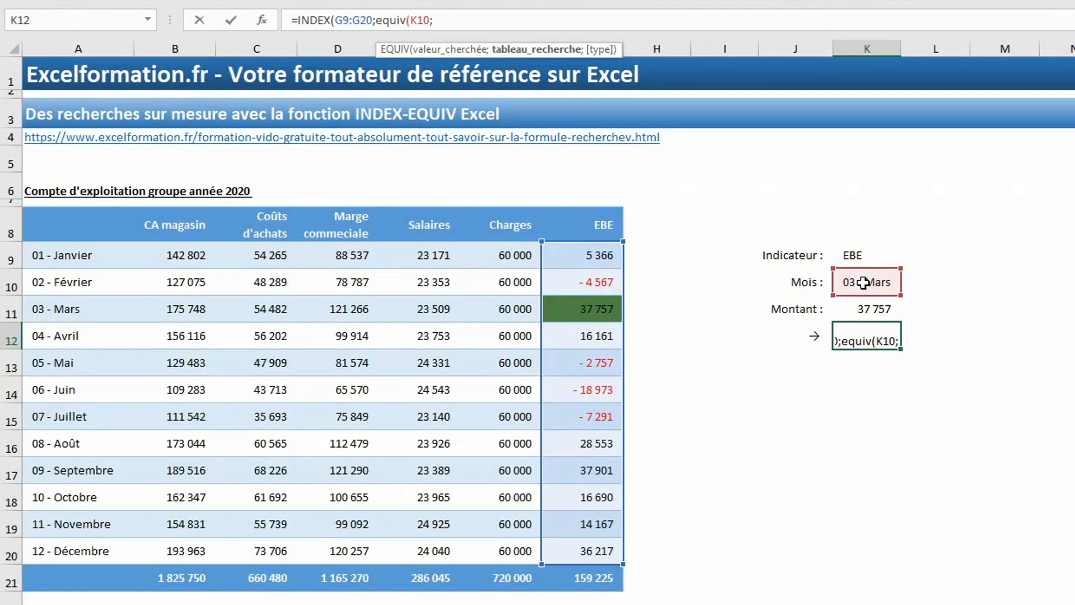
drag(70, 262, 77, 550)
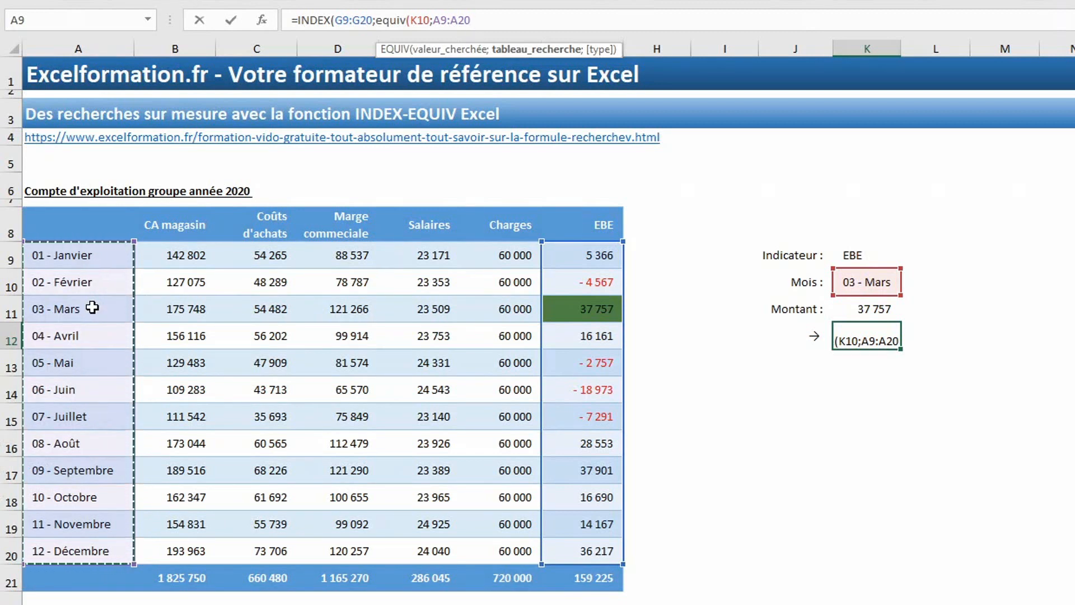
text(;)
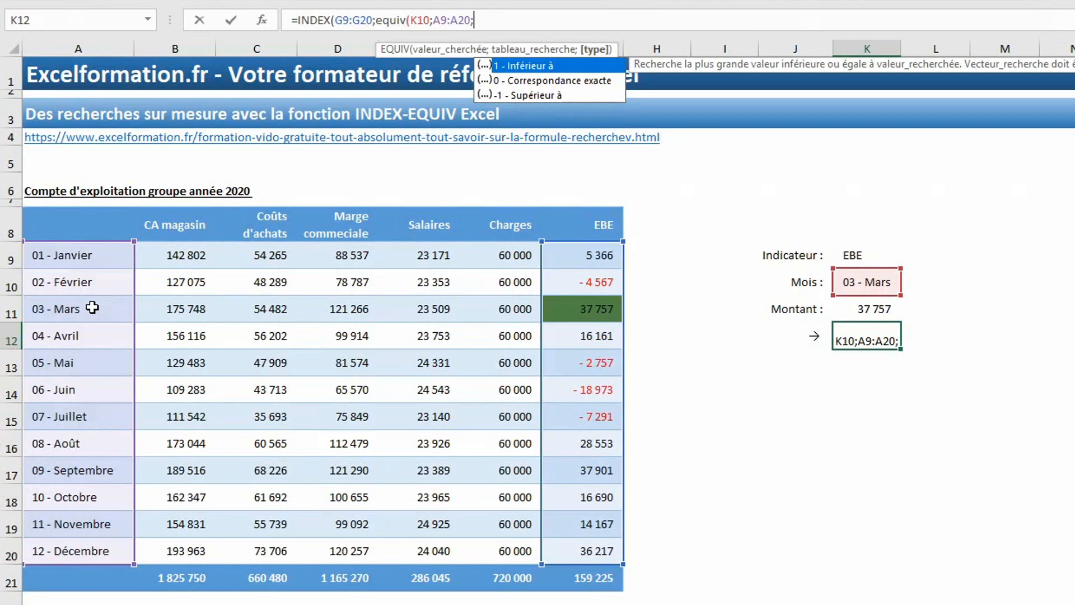
text(0))
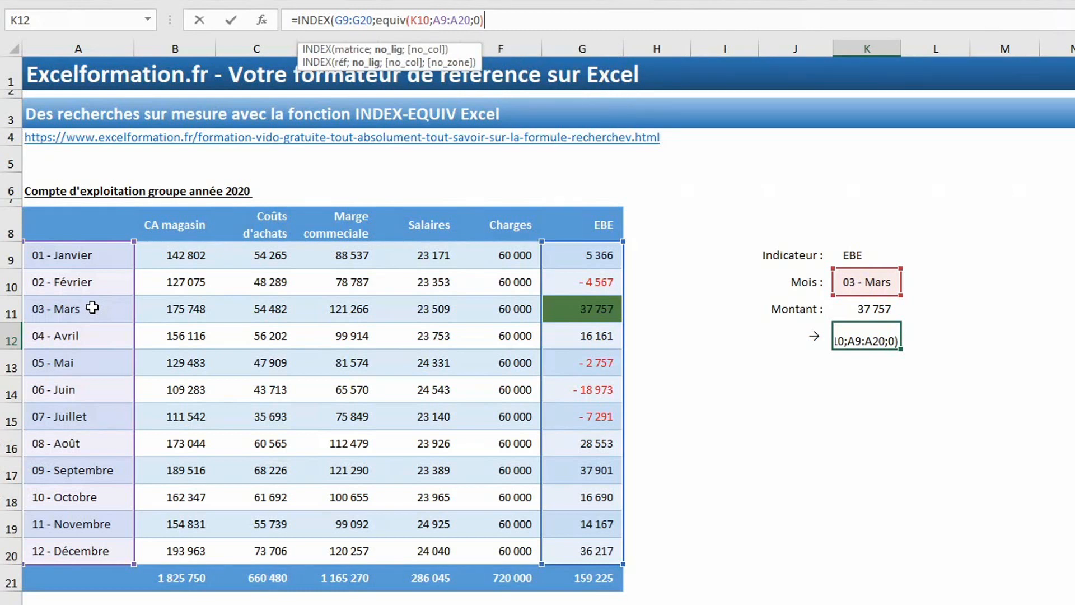
text())
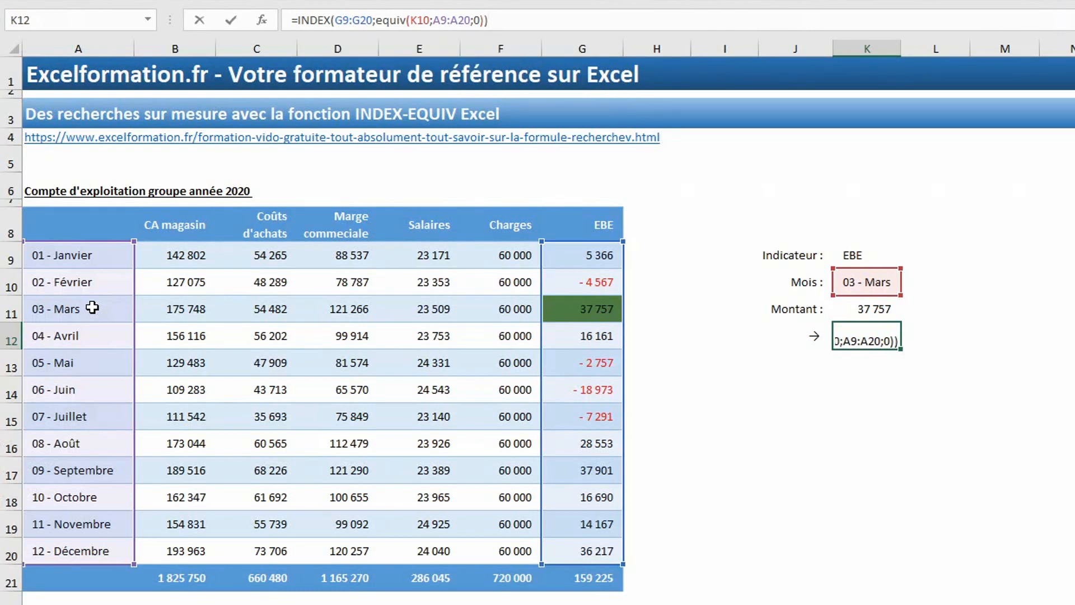
key(Return)
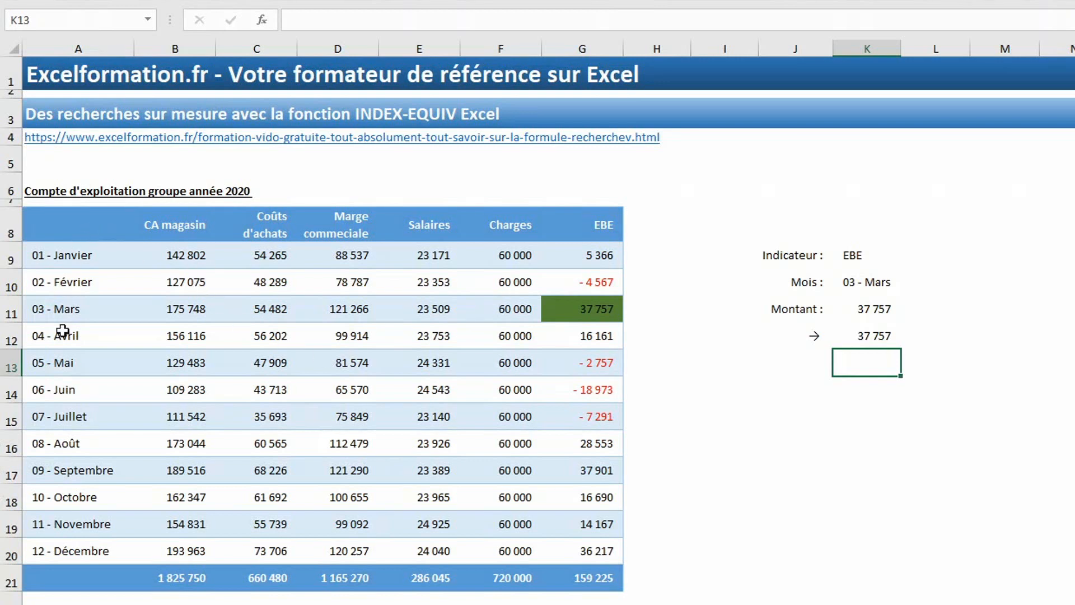
Replace the numbered month labels in A9:A20 with plain names, entering Janvier and Février and filling the series down to Décembre
click(83, 254)
text(JAnvier)
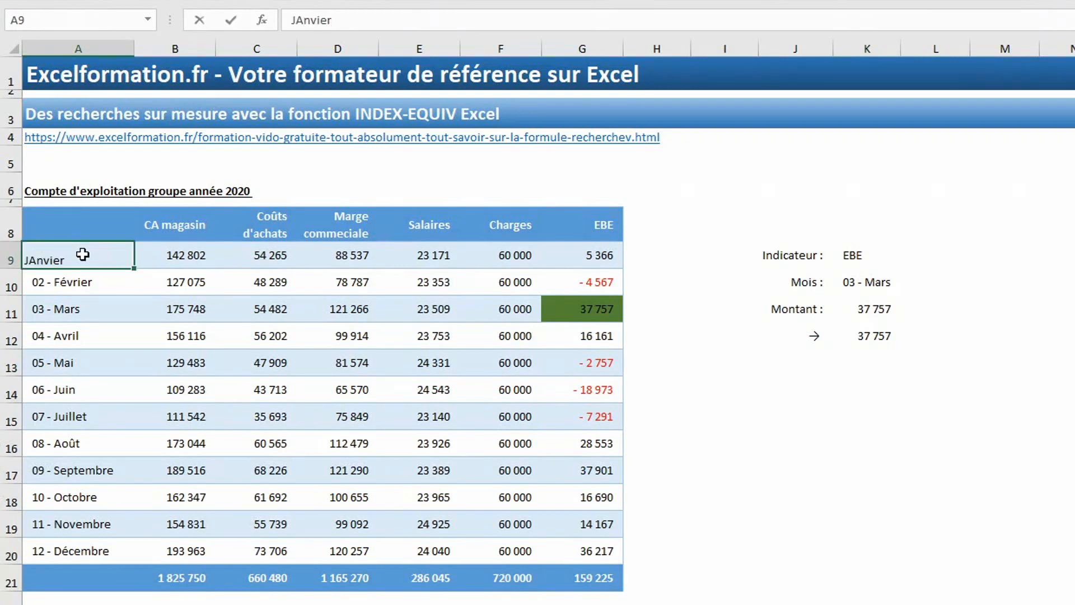
key(Return)
text(Février)
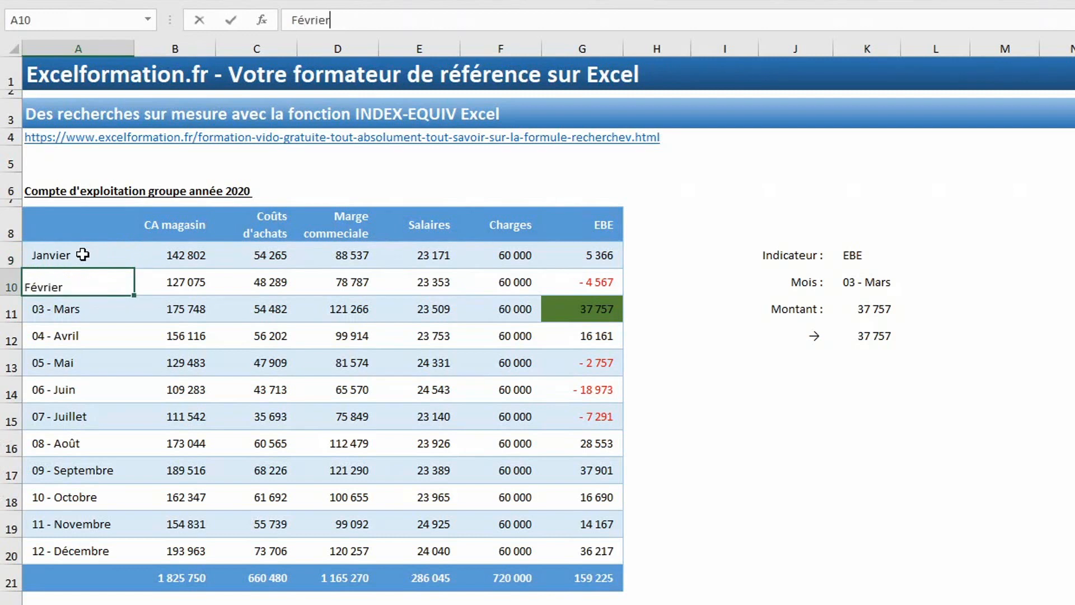
key(Return)
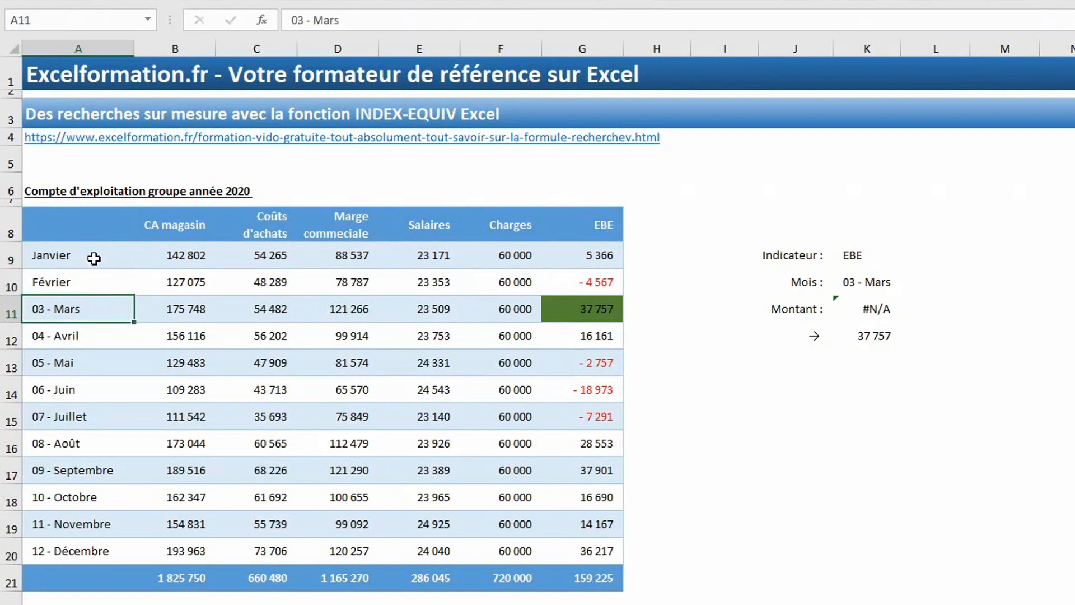
drag(93, 258, 95, 282)
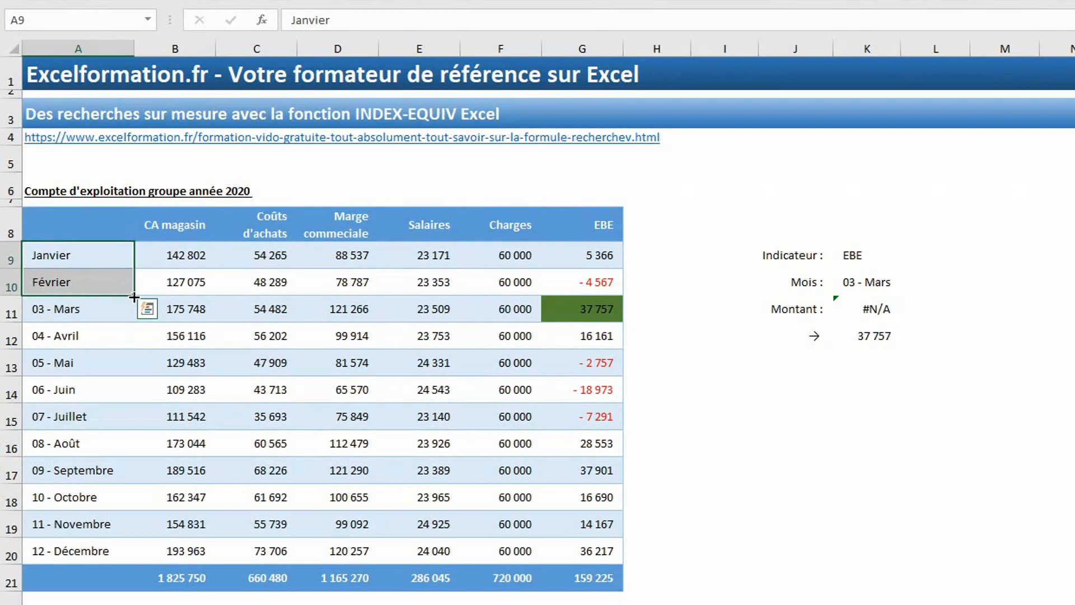
double_click(134, 296)
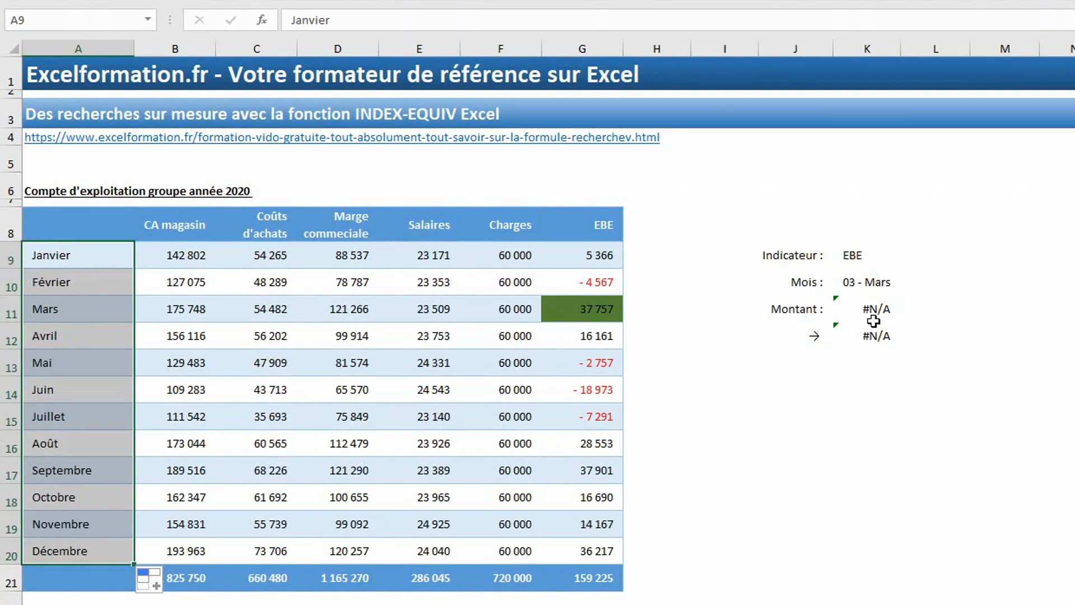
Choose Mars as the month in K10
click(883, 287)
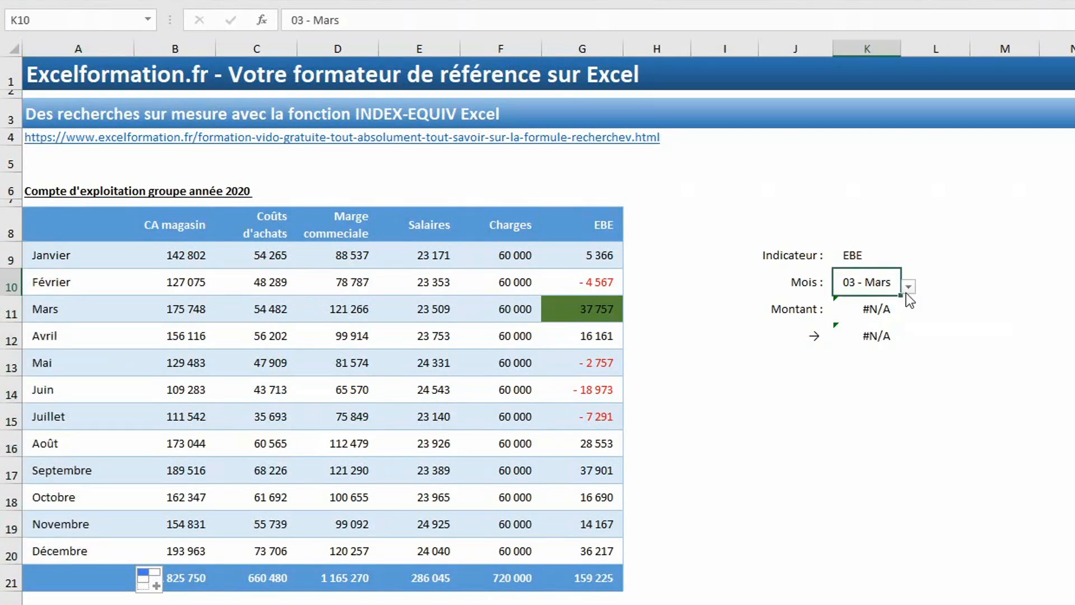
click(907, 287)
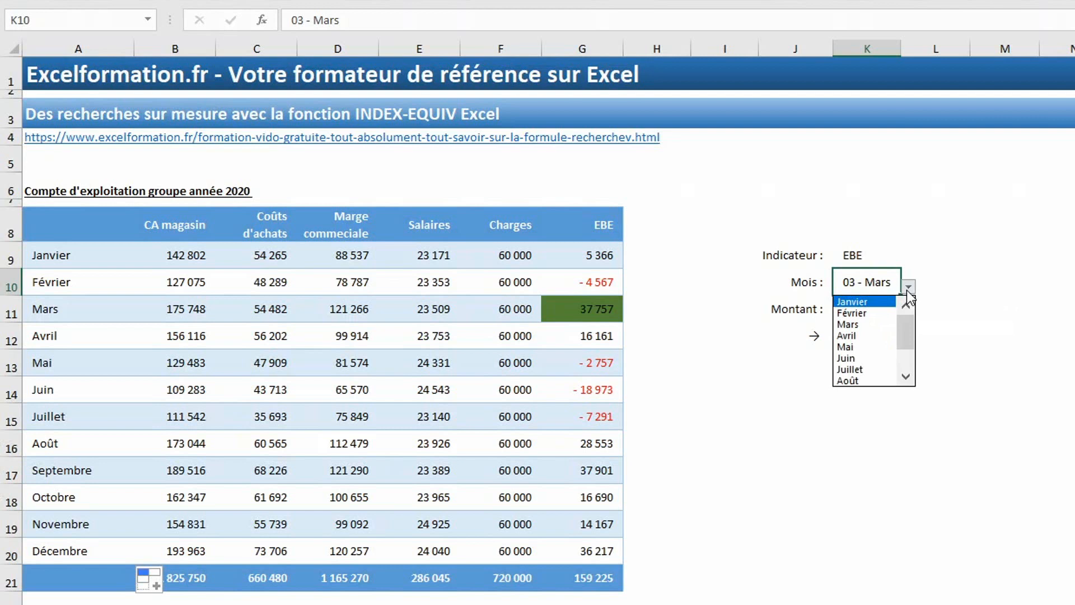
click(853, 324)
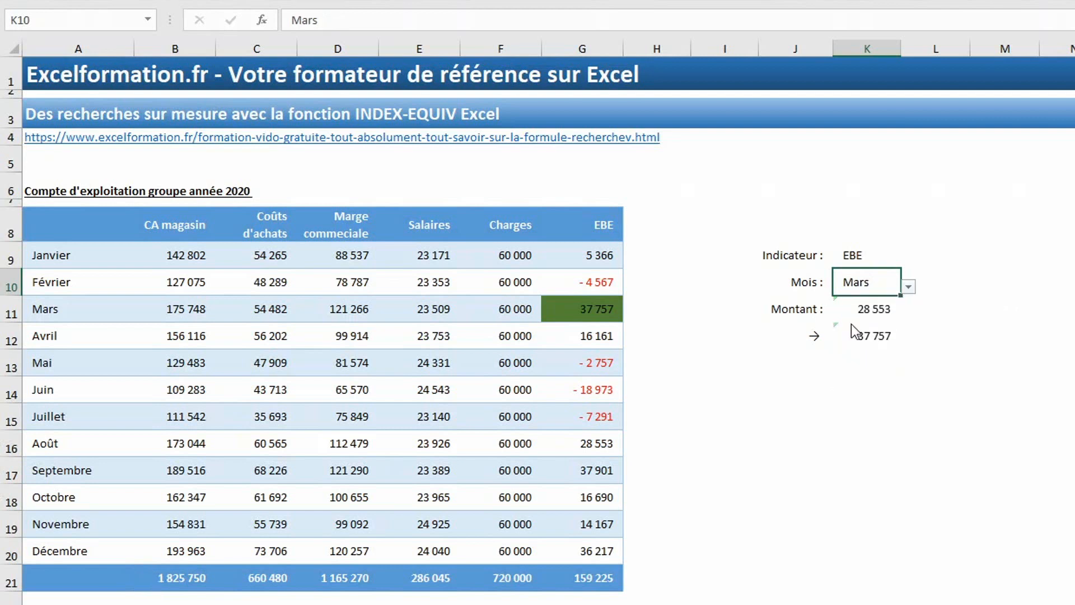
Compare the INDEX-EQUIV formula in K12 with the RECHERCHEV formula in K11, and check the EBE cell for Août in G16
click(868, 339)
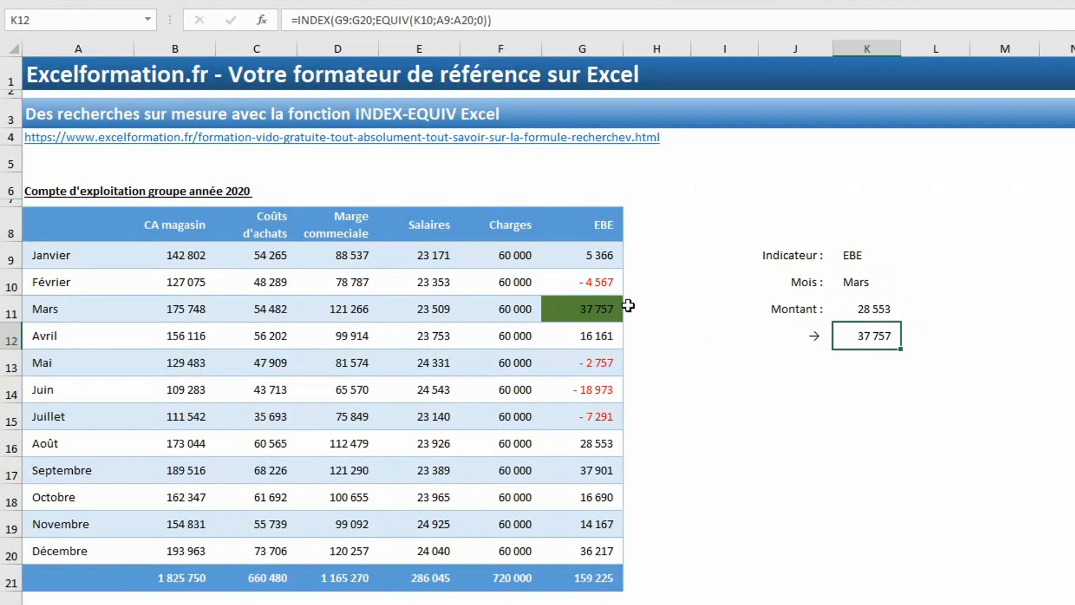
click(872, 312)
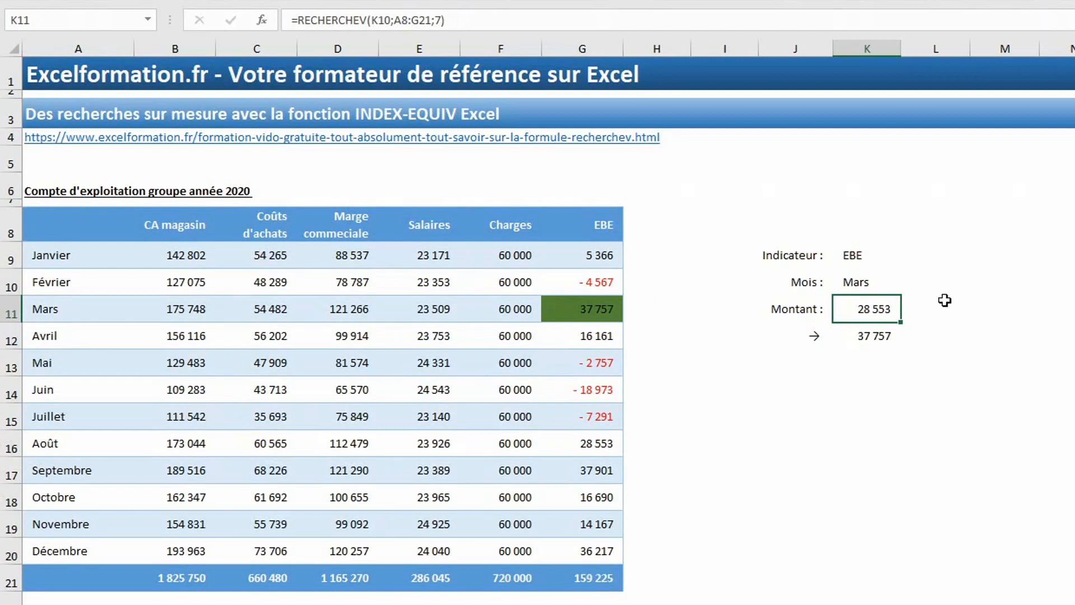
click(594, 439)
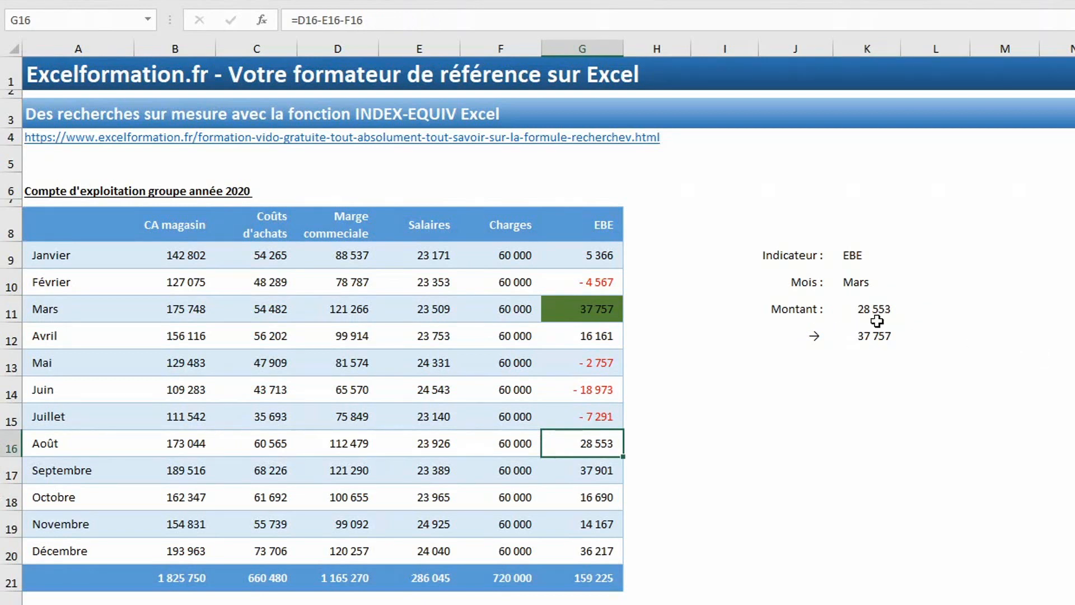
click(868, 338)
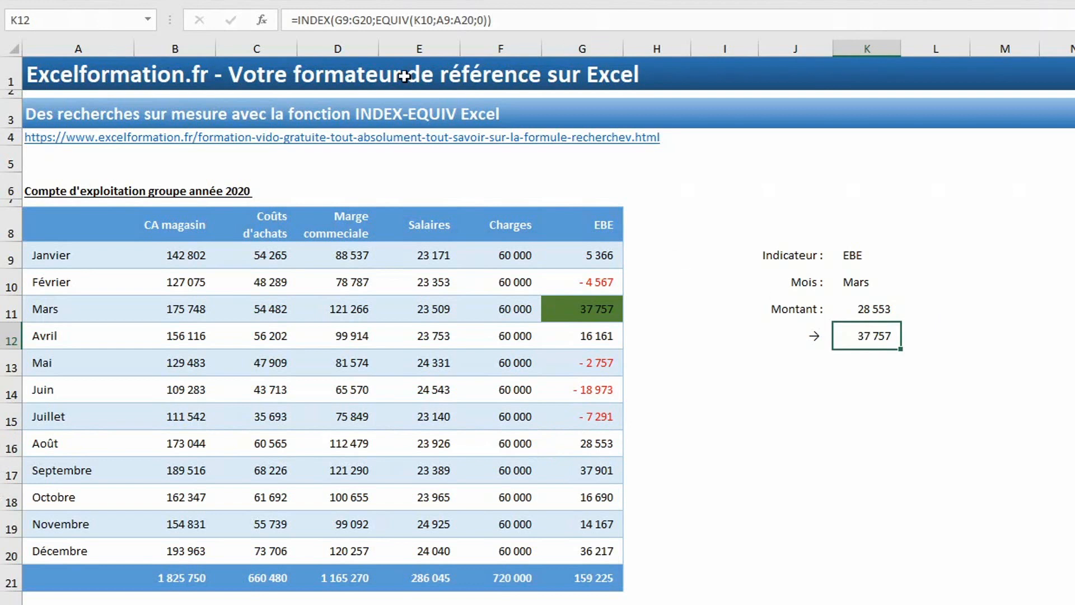
Insert a blank column before Salaires, move the month labels A9:A20 out of the table, and undo both changes
click(409, 48)
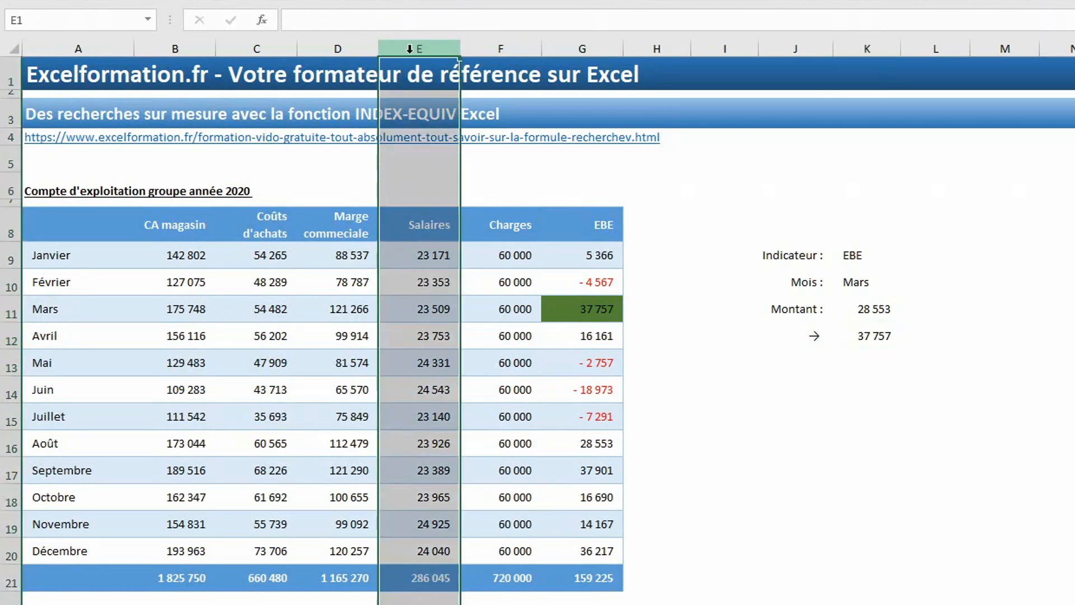
key(ctrl+plus)
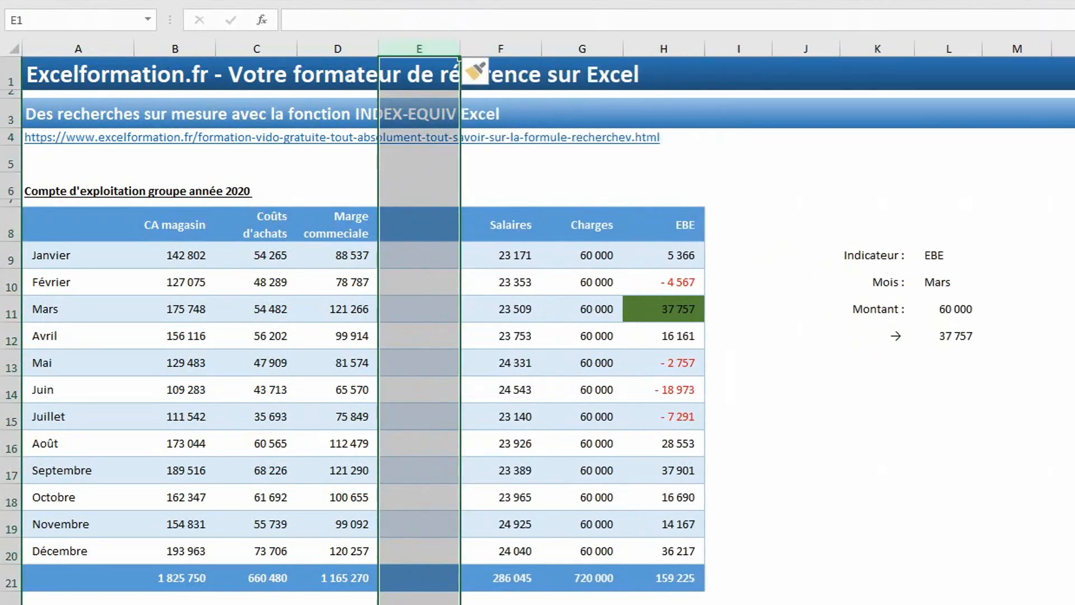
drag(63, 254, 91, 518)
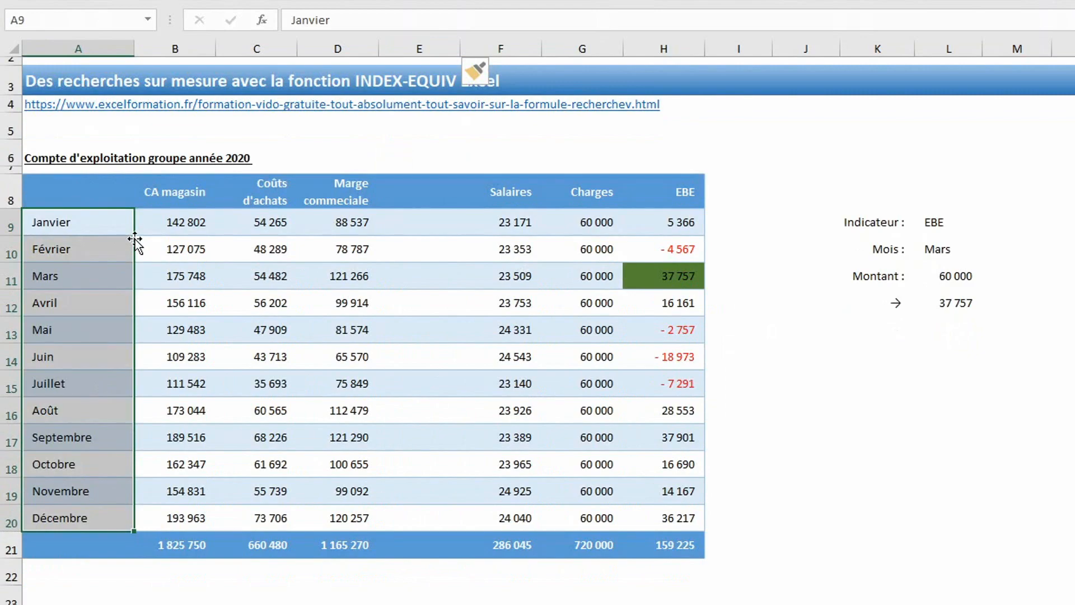
drag(135, 239, 1006, 388)
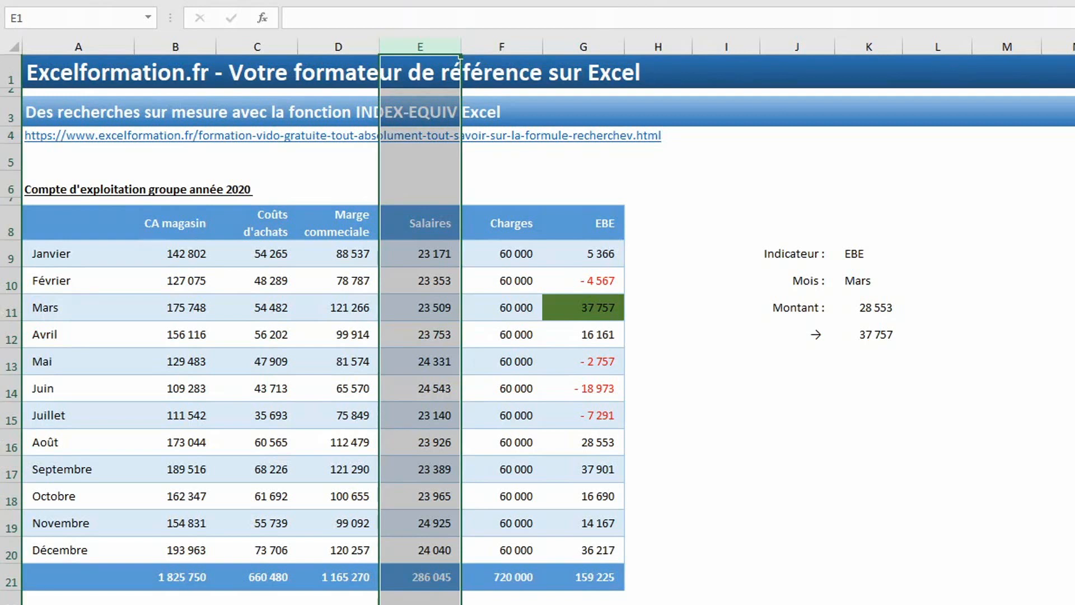
Add EQUIV(K9;B8:G8;0) as the column argument of K12's INDEX formula and extend its lookup matrix to B9:G20
click(886, 339)
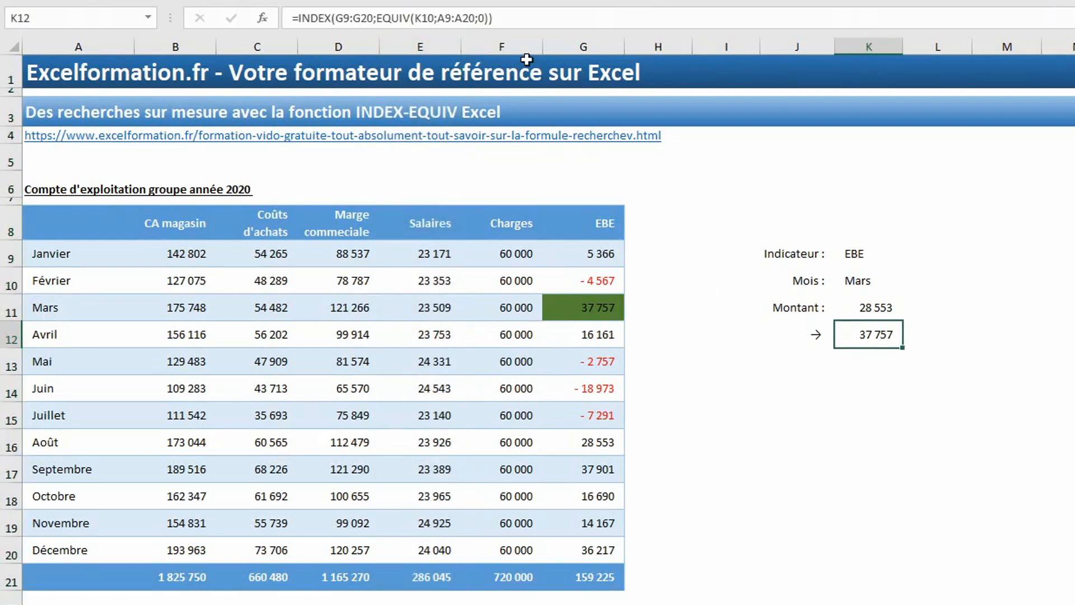
click(501, 19)
key(BackSpace)
text(;)
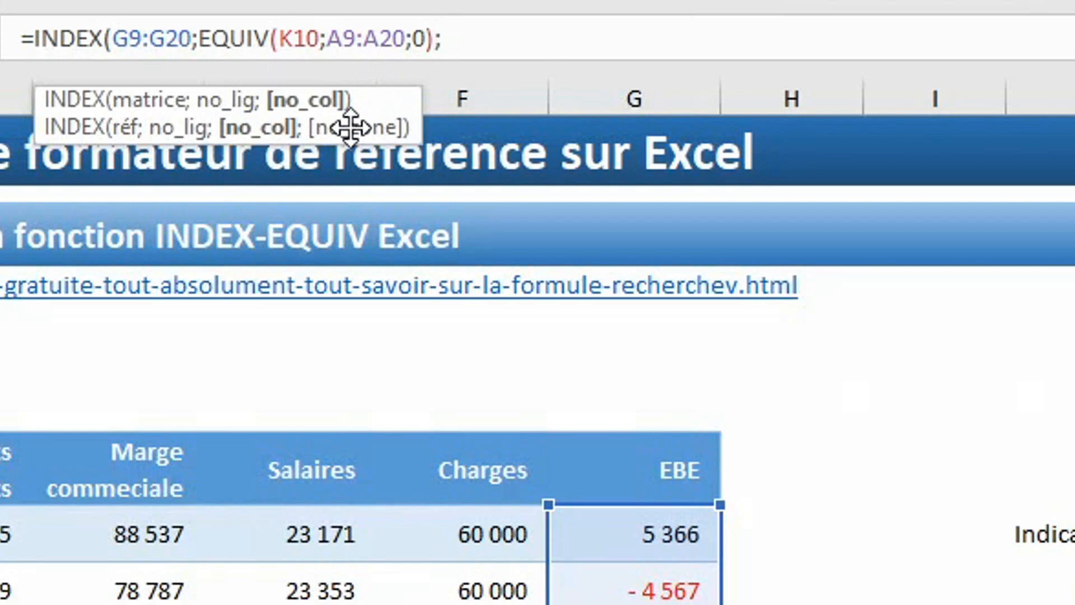
text(equiv()
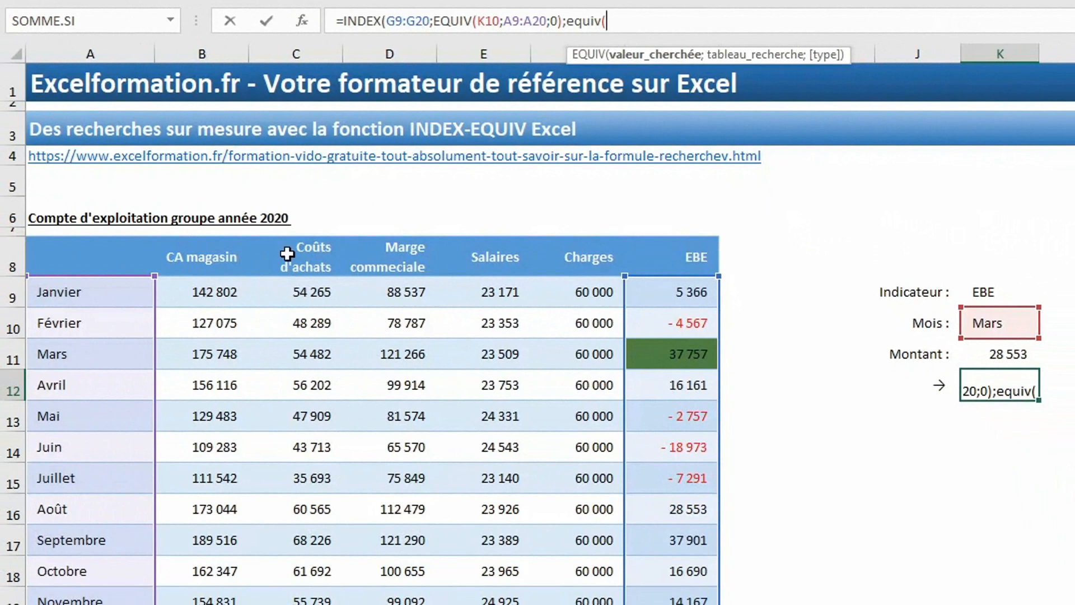
click(1000, 292)
text(;)
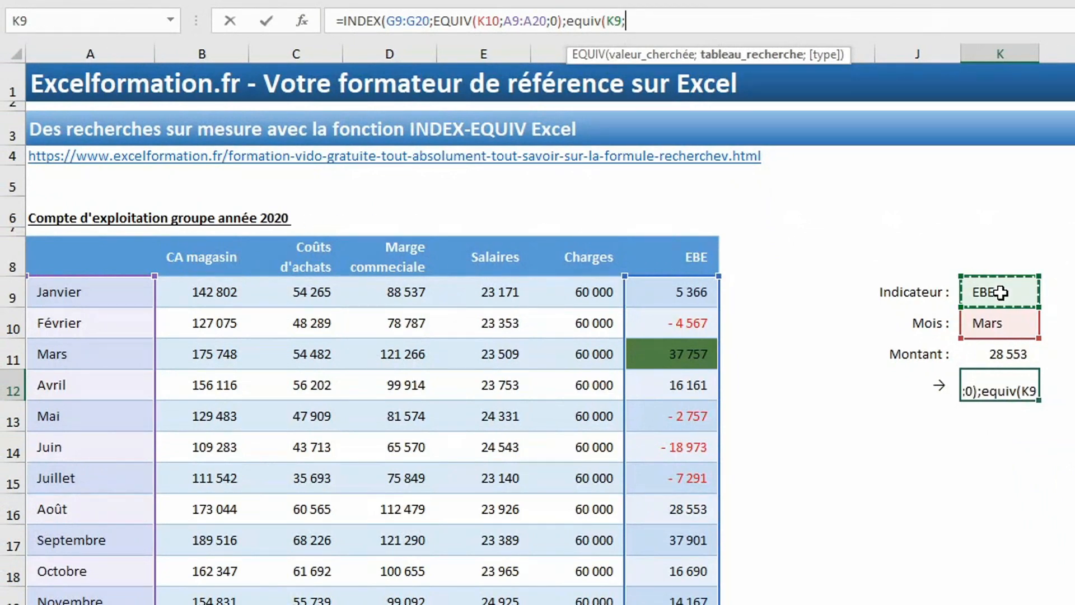
click(220, 257)
drag(462, 255, 688, 254)
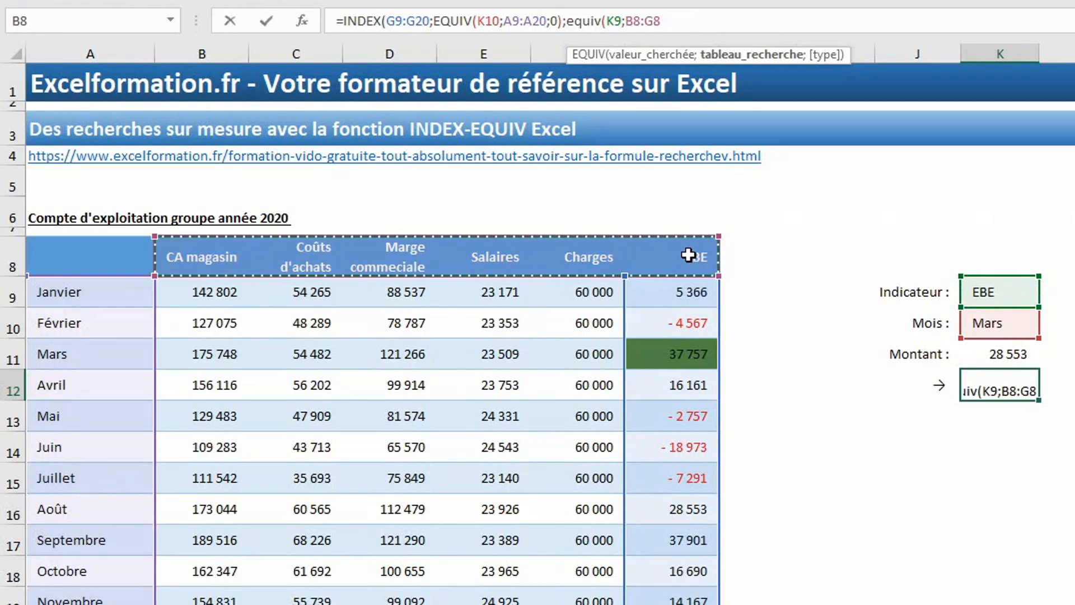
text(;)
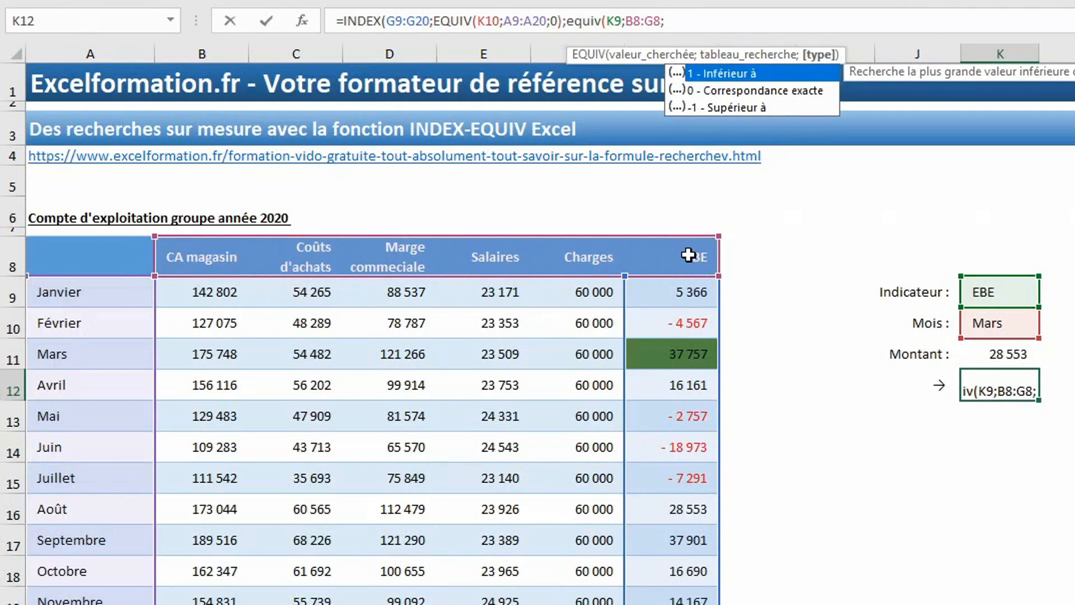
text(0)
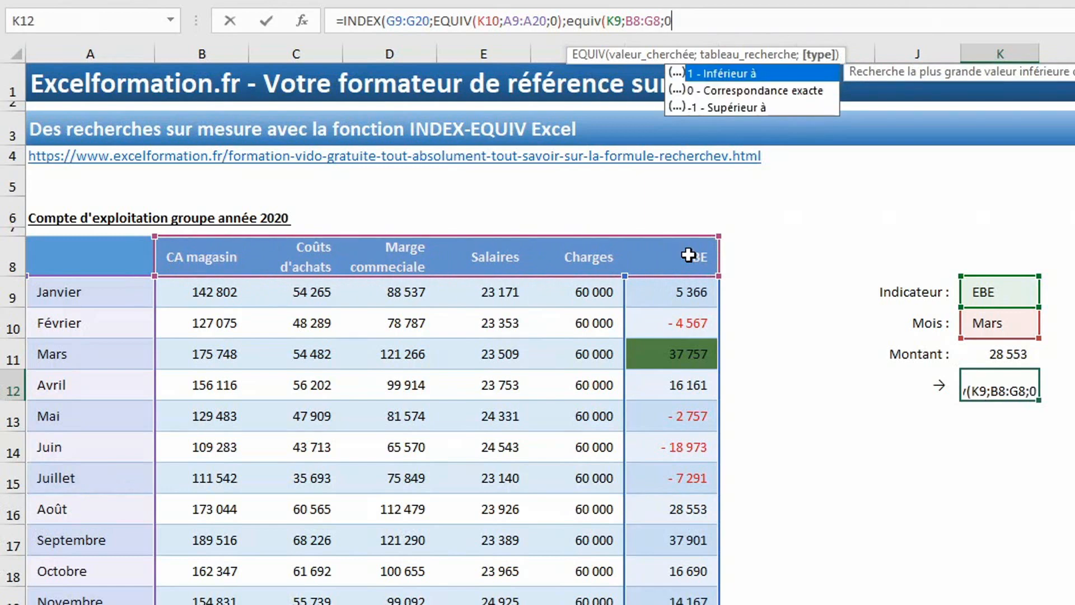
text()))
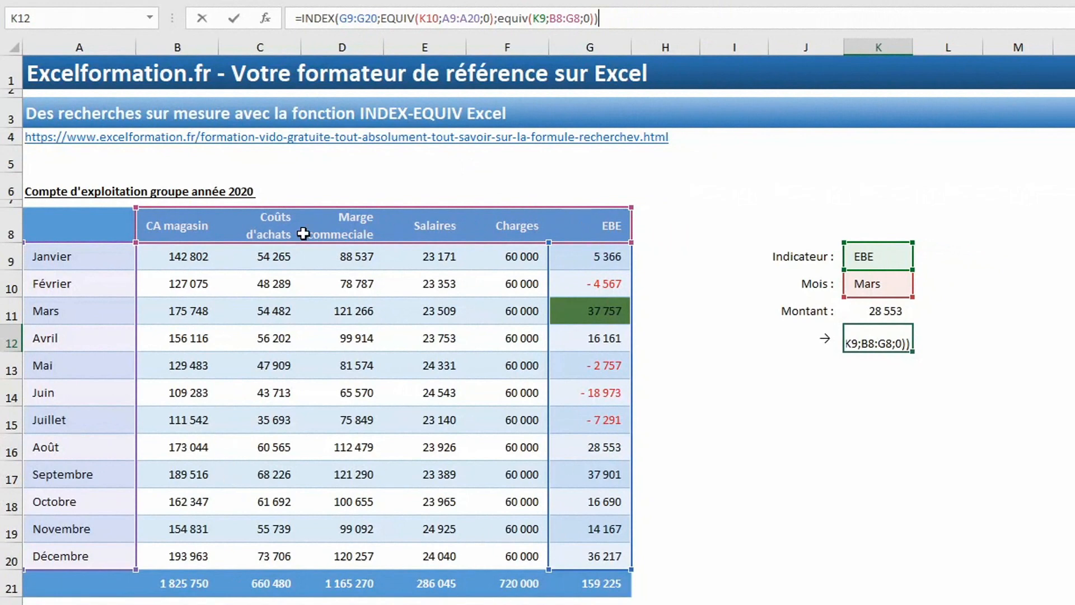
drag(549, 570, 143, 567)
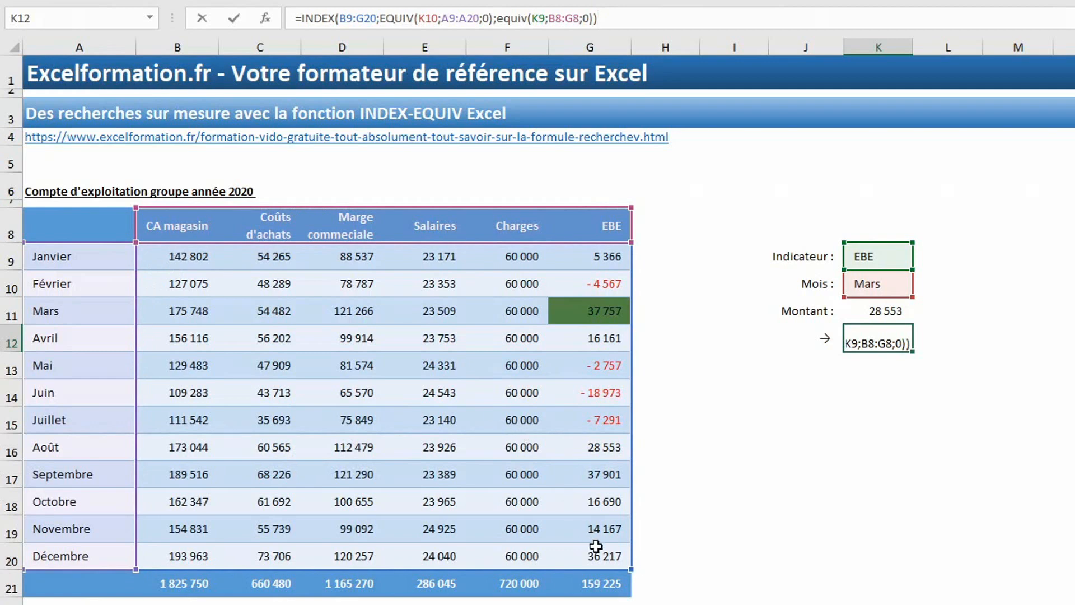
key(Return)
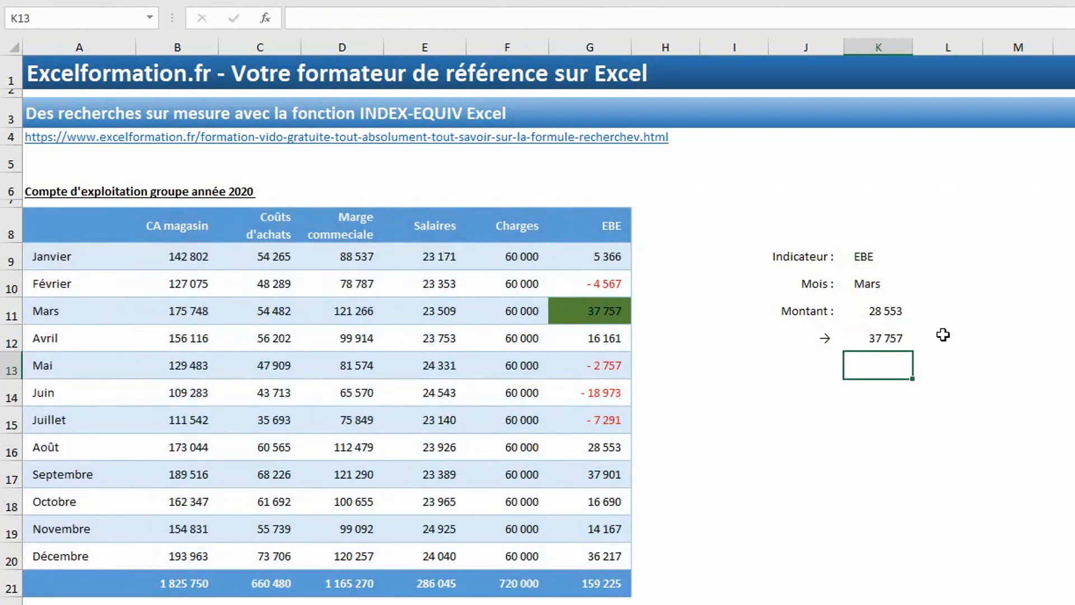
Choose Marge commeciale as the indicator in K9 and Septembre as the month in K10
click(887, 253)
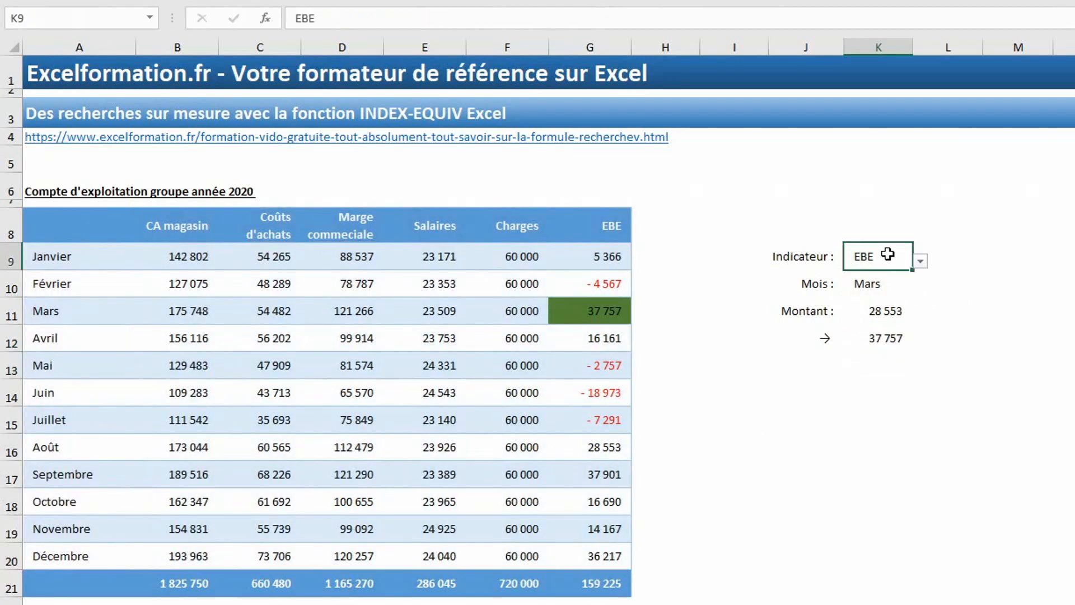
click(920, 261)
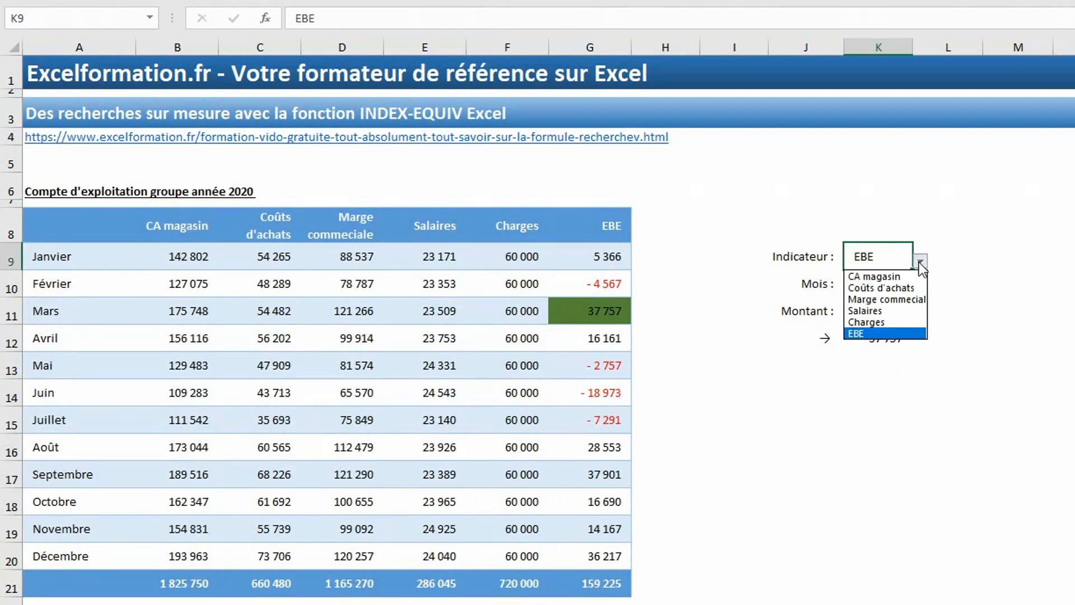
click(892, 297)
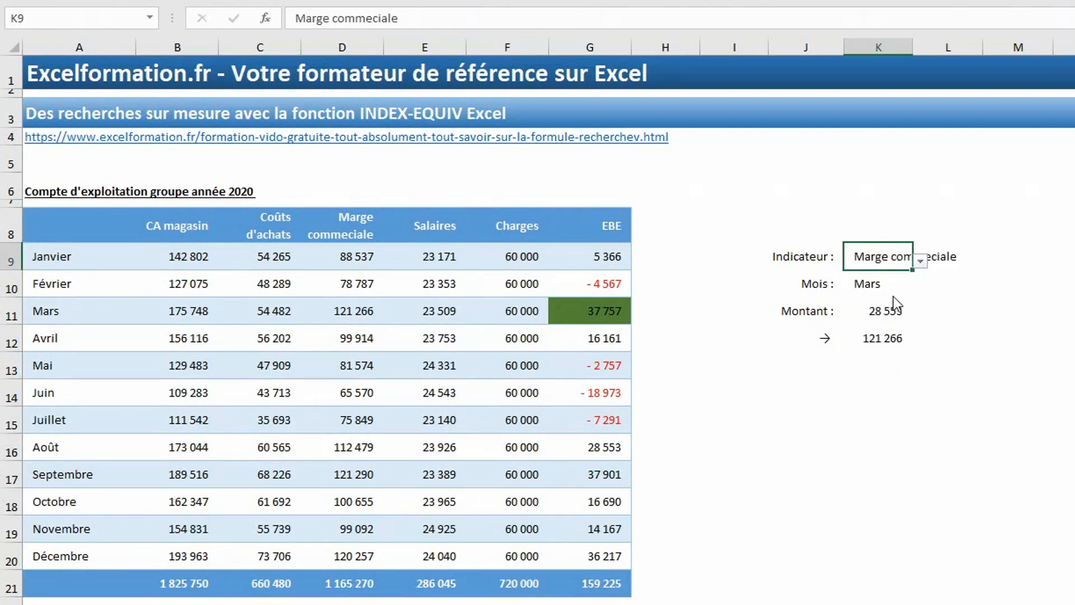
click(887, 283)
click(921, 288)
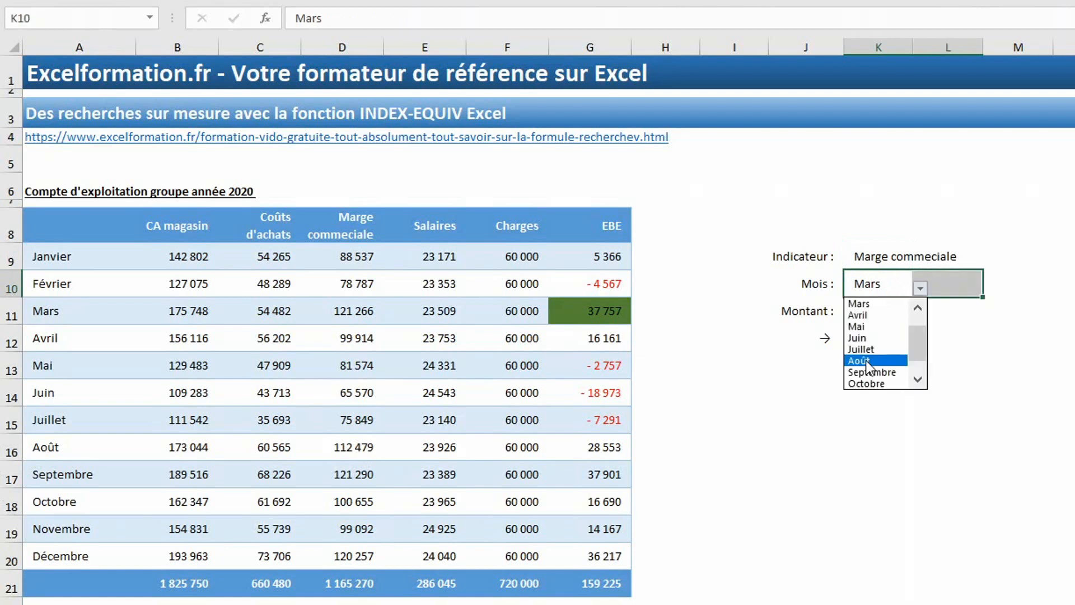
click(871, 371)
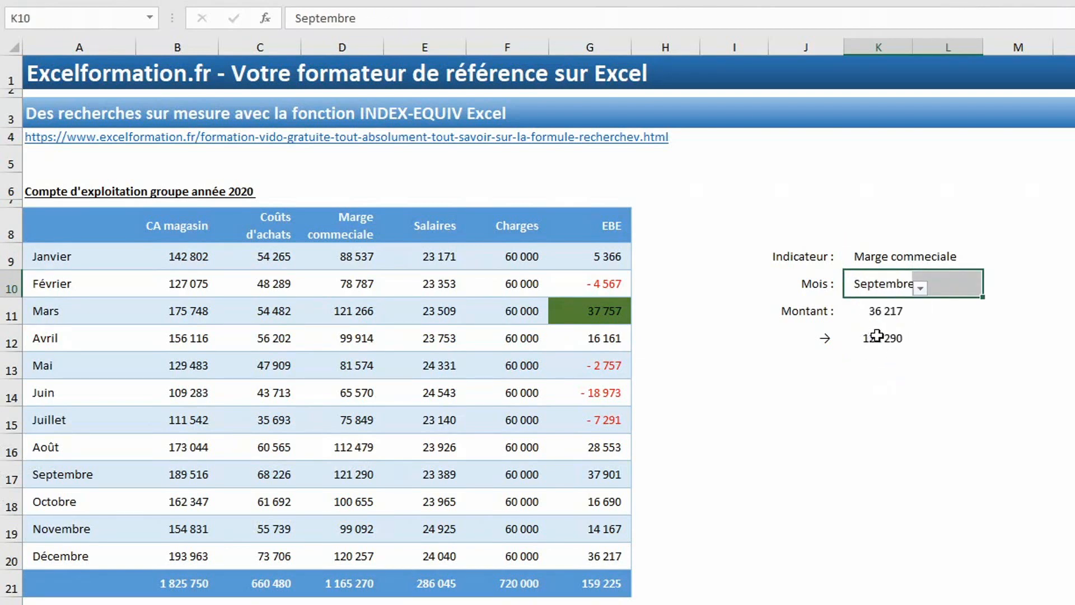
Check the Septembre value of Marge commeciale in D17 and open K12's INDEX formula for editing
click(346, 473)
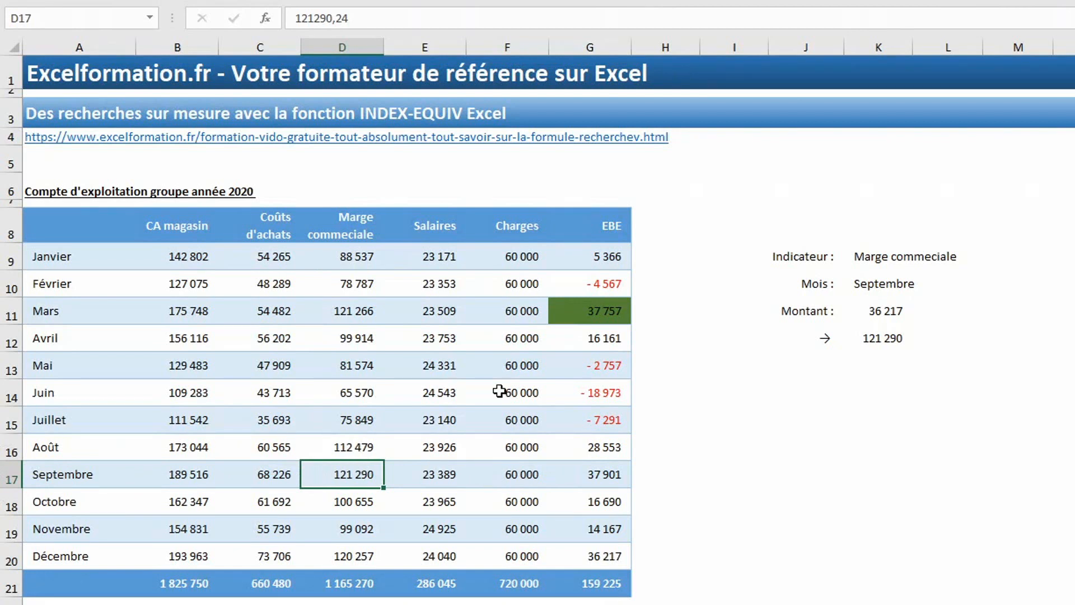
double_click(891, 348)
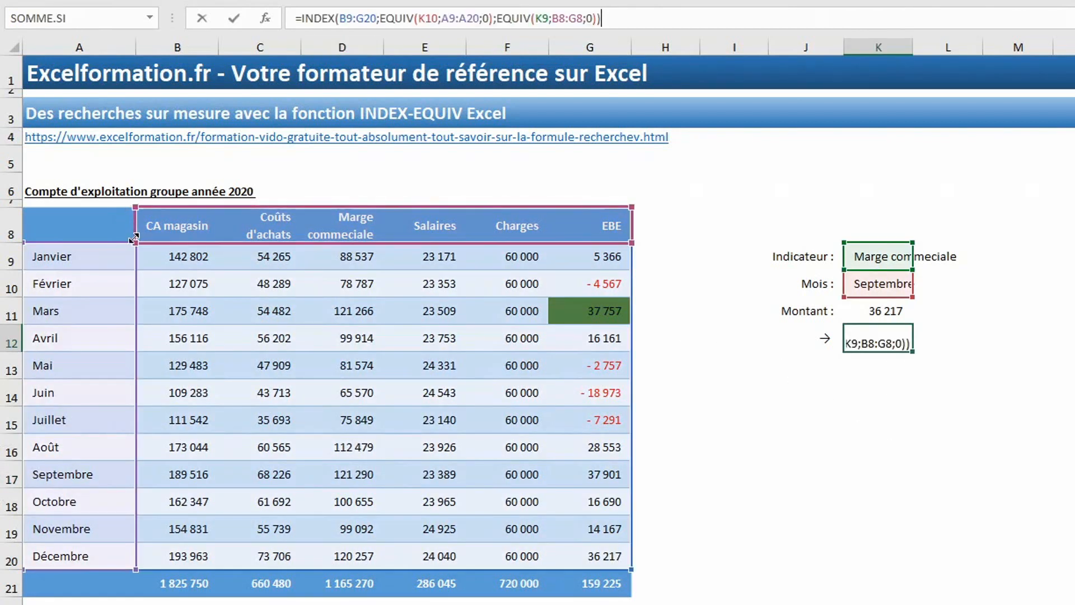